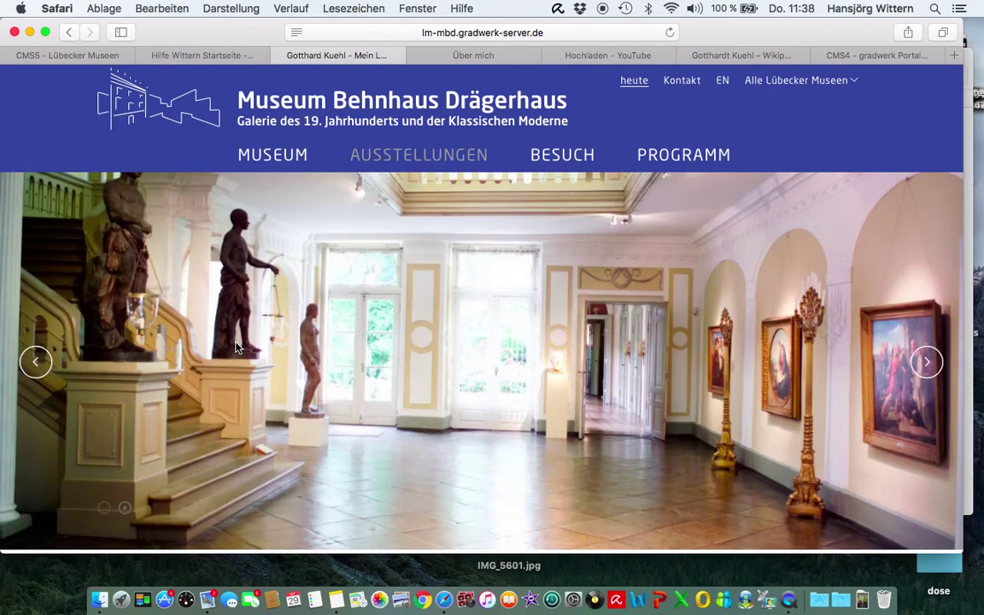
# Step: Look through the museum's Gotthardt Kuehl - Mein Lübeck exhibition page, from its header images and text down to the footer
pyautogui.scroll(-2, 333, 318)
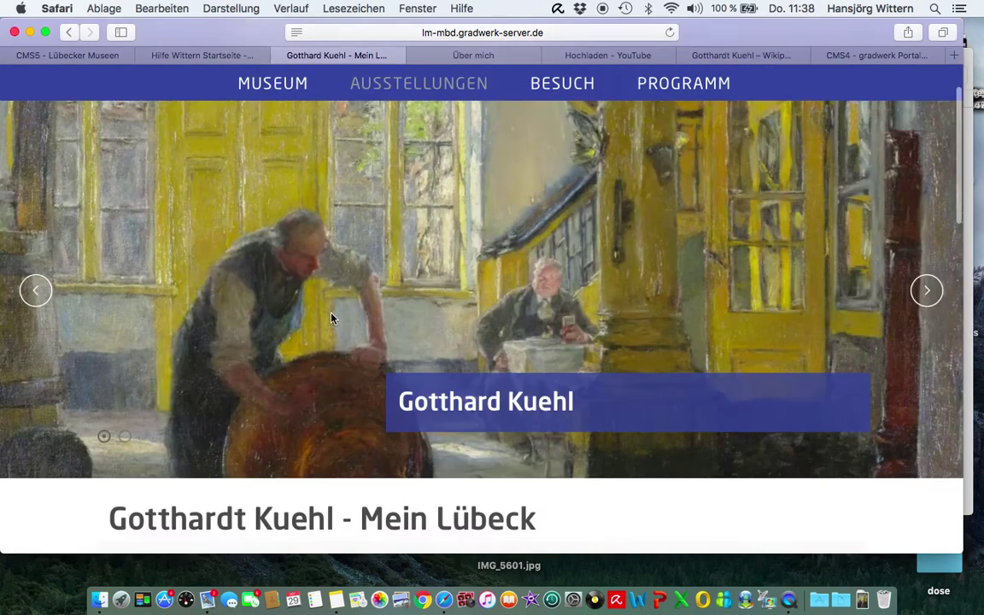
pyautogui.scroll(-5, 333, 318)
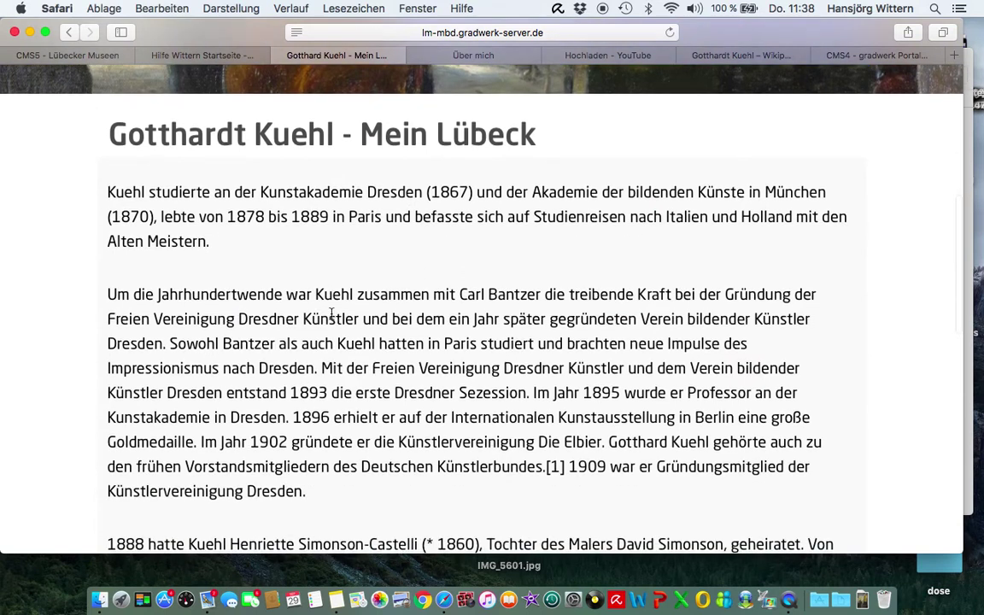
pyautogui.scroll(7, 331, 312)
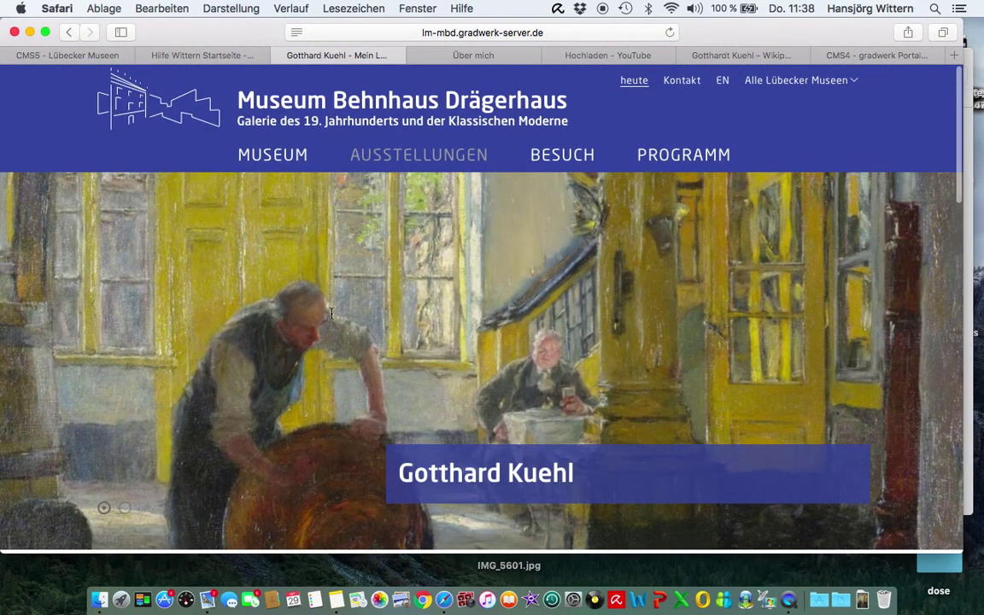
pyautogui.scroll(-3, 333, 319)
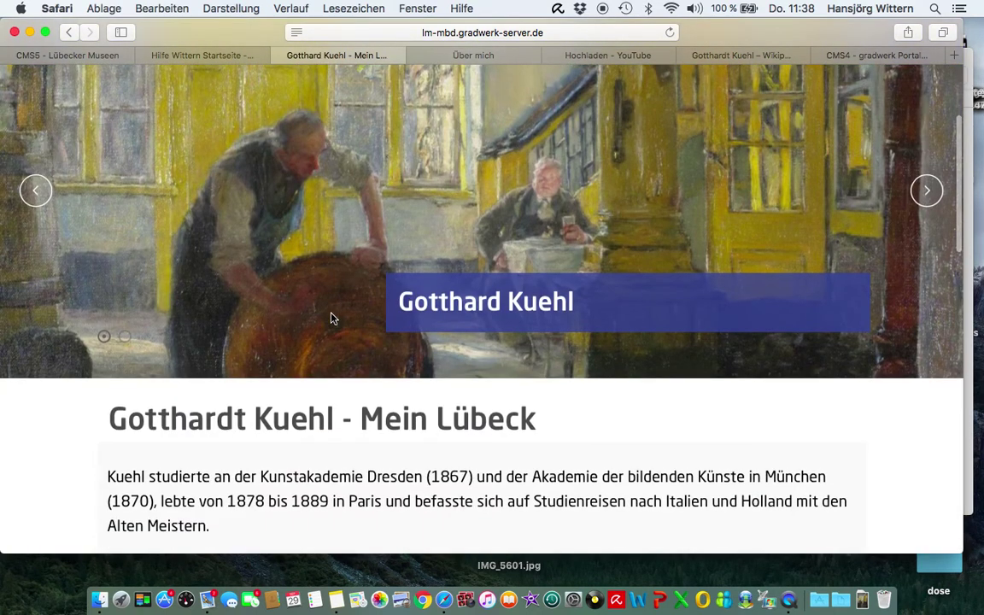
pyautogui.scroll(-10, 333, 319)
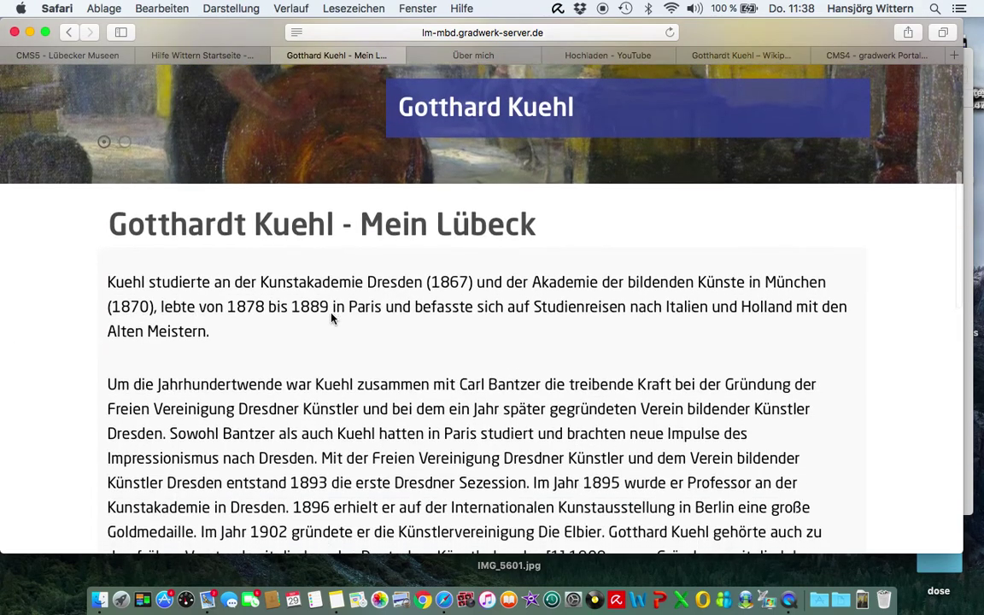
pyautogui.scroll(-5, 333, 319)
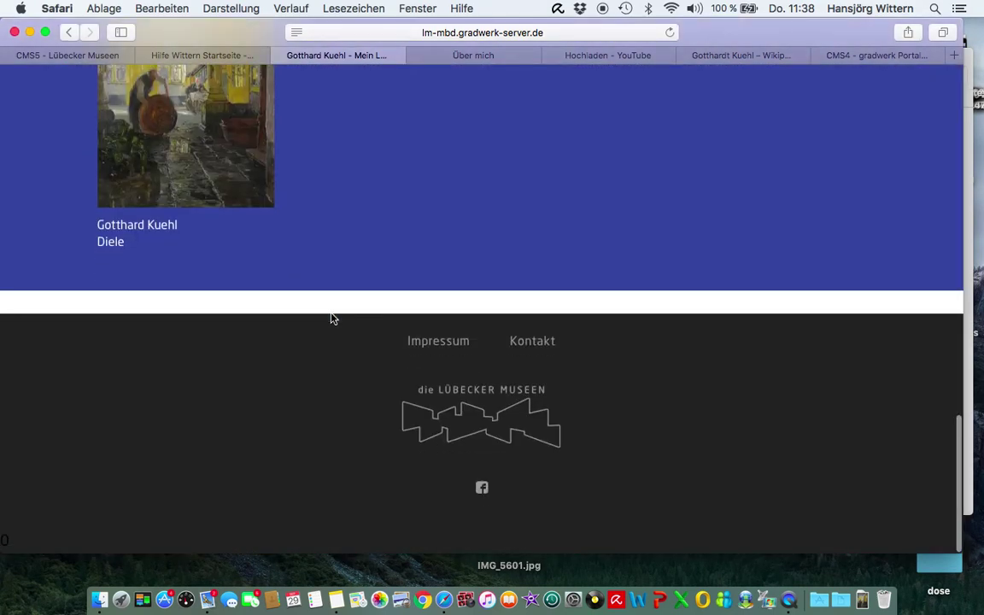
pyautogui.scroll(-2, 333, 318)
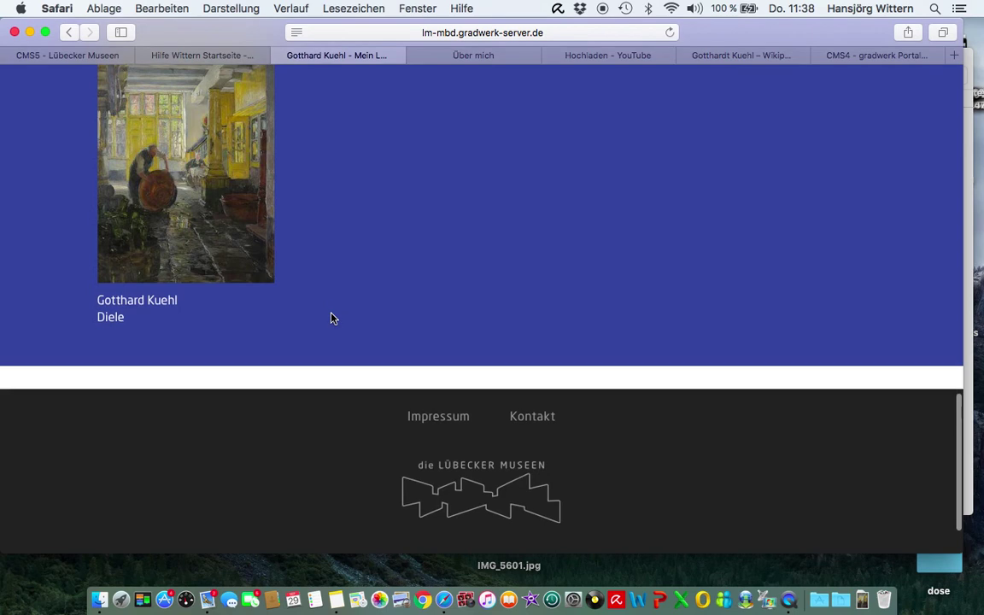
pyautogui.scroll(5, 333, 319)
pyautogui.scroll(15, 331, 319)
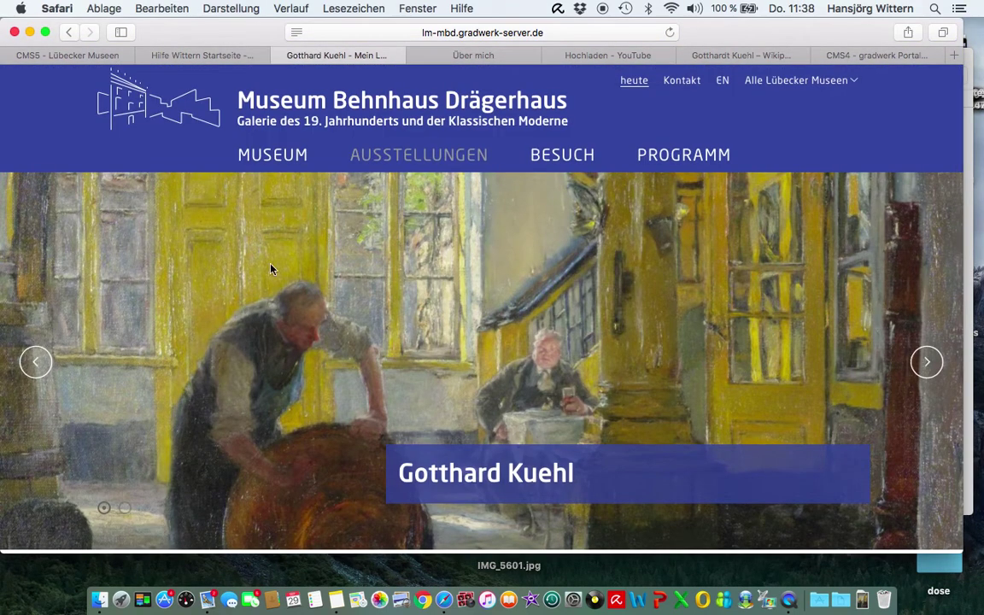
# Step: Switch to the CMS5 backend and open the form for creating a new event under Termine
pyautogui.click(83, 56)
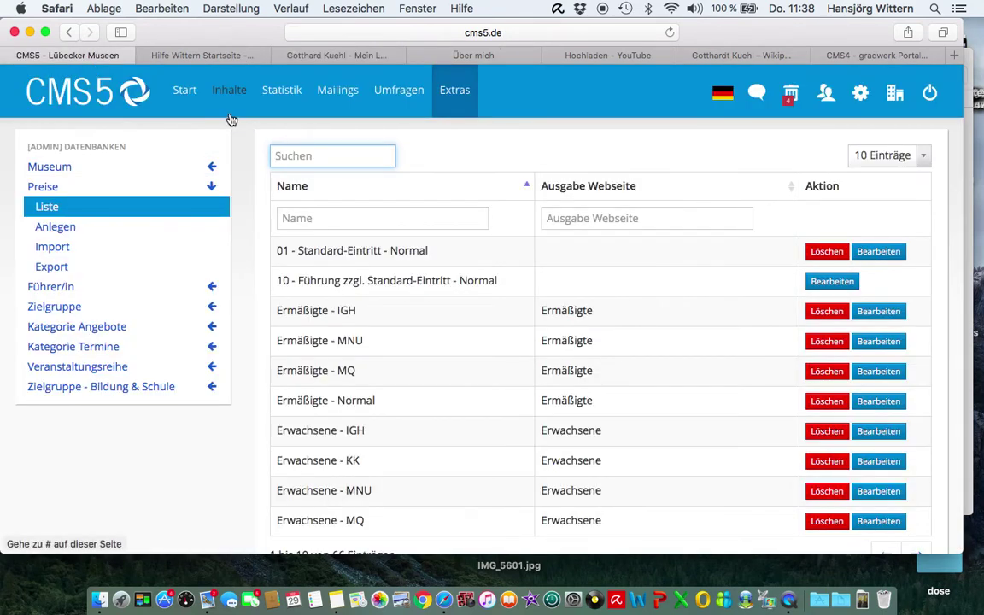
pyautogui.click(454, 91)
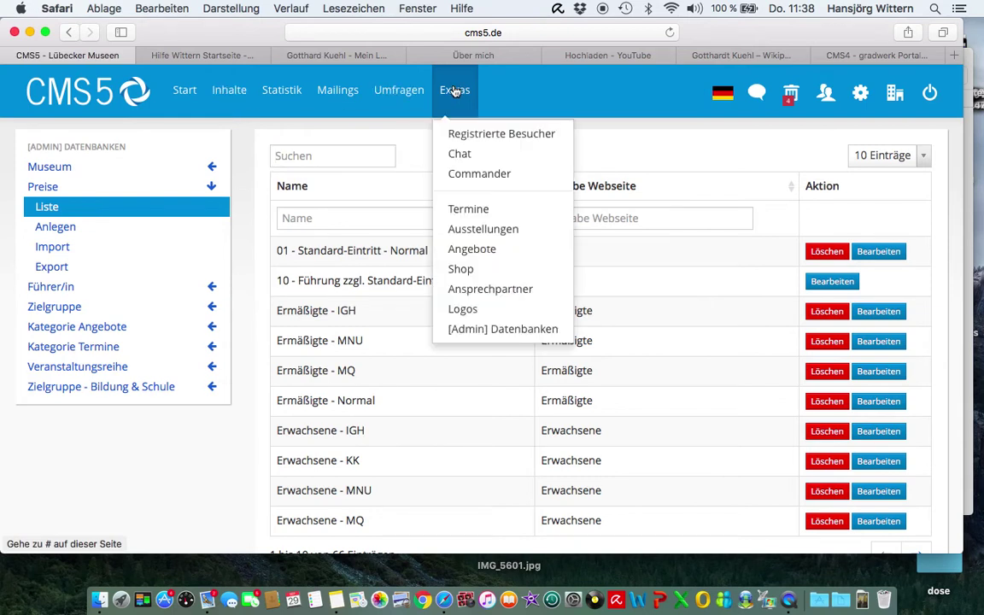
pyautogui.click(466, 211)
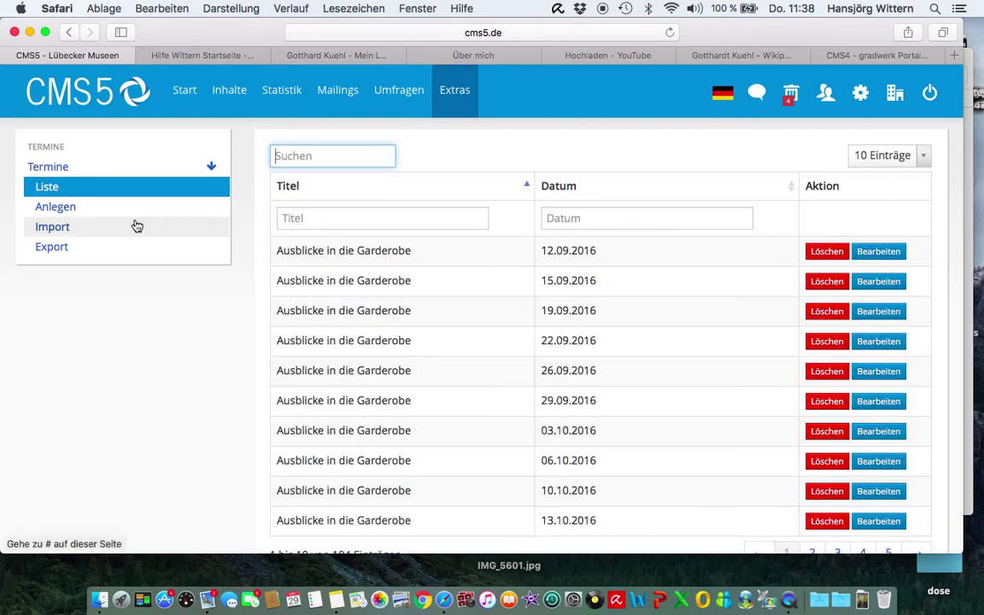
pyautogui.click(62, 215)
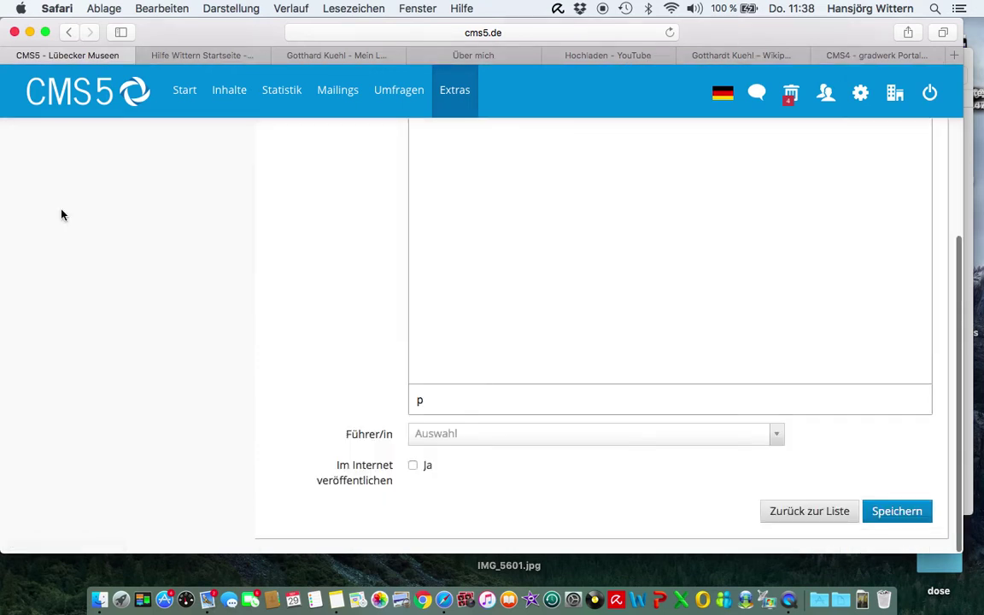
pyautogui.scroll(5, 319, 238)
pyautogui.scroll(2, 319, 238)
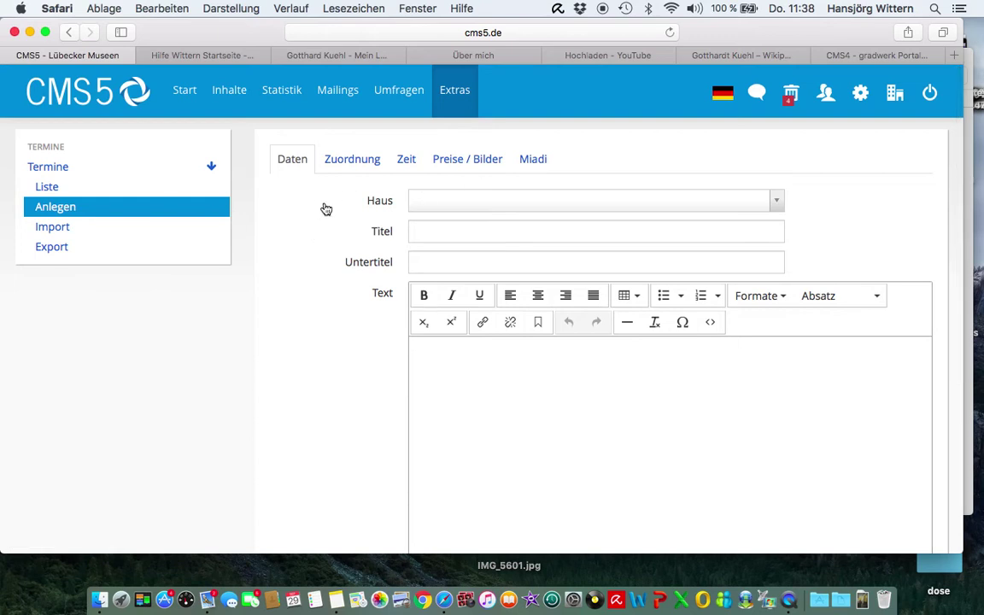
# Step: Assign the new event to the house Museum Behnhaus Drägerhaus and place the cursor in its title
pyautogui.click(457, 201)
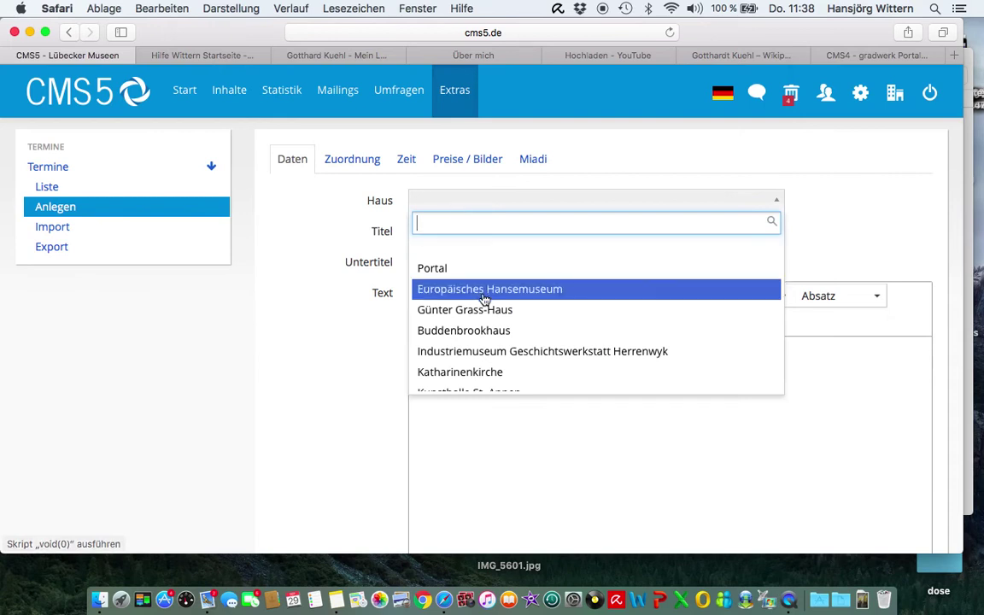
pyautogui.scroll(-3, 484, 300)
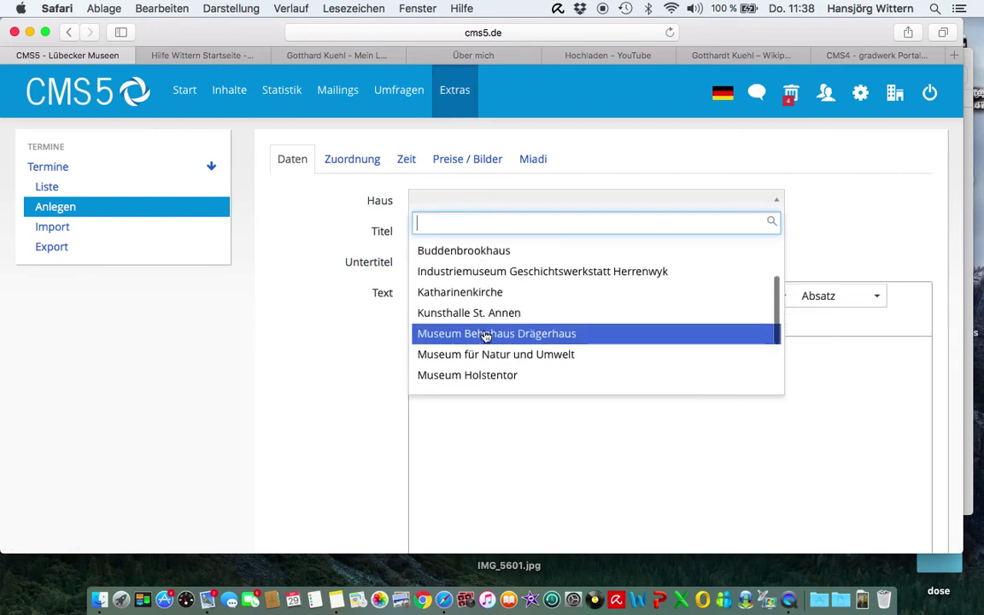
pyautogui.click(484, 335)
pyautogui.click(458, 234)
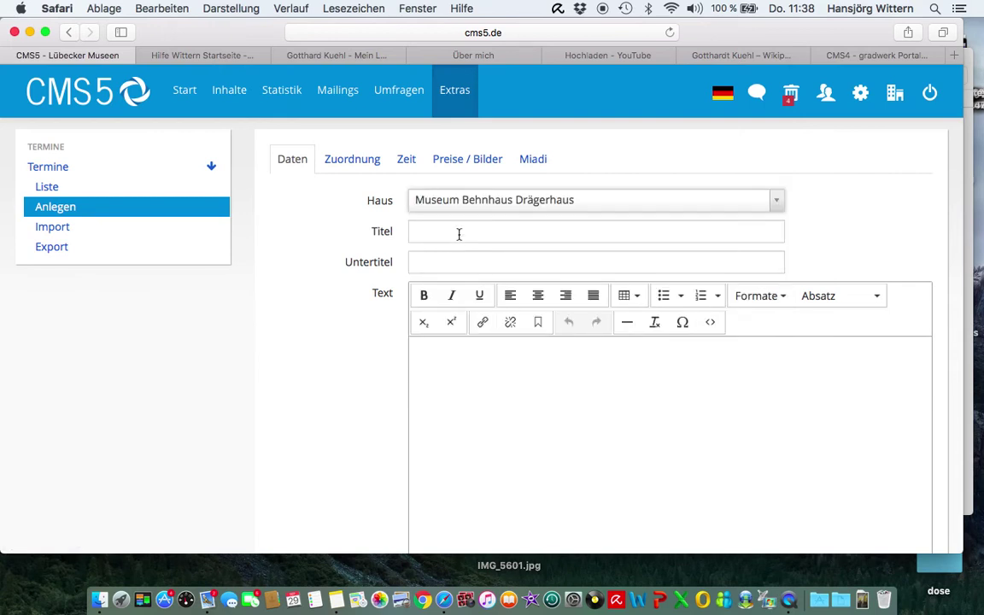
pyautogui.click(459, 234)
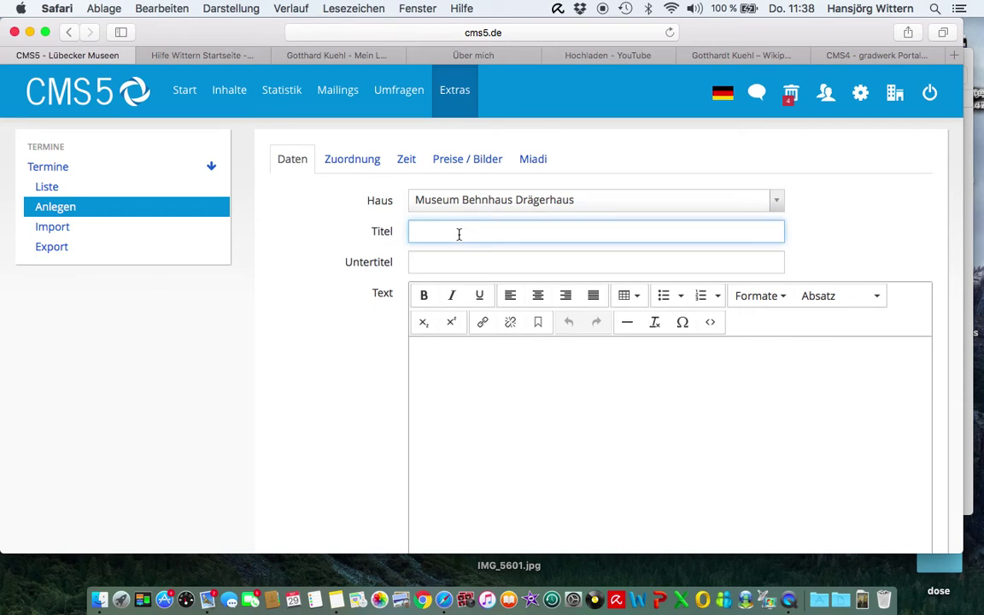
pyautogui.write('Eröffnung')
pyautogui.press('BackSpace')
pyautogui.press('BackSpace')
pyautogui.press('BackSpace')
pyautogui.press('BackSpace')
pyautogui.press('BackSpace')
pyautogui.press('BackSpace')
pyautogui.press('BackSpace')
pyautogui.press('BackSpace')
pyautogui.press('BackSpace')
# Step: Title the event "Ausstellungseröffnung Gotthard Kuehl", rejecting the suggested spelling correction
pyautogui.write('Ausstellungseröffnung Gotth')
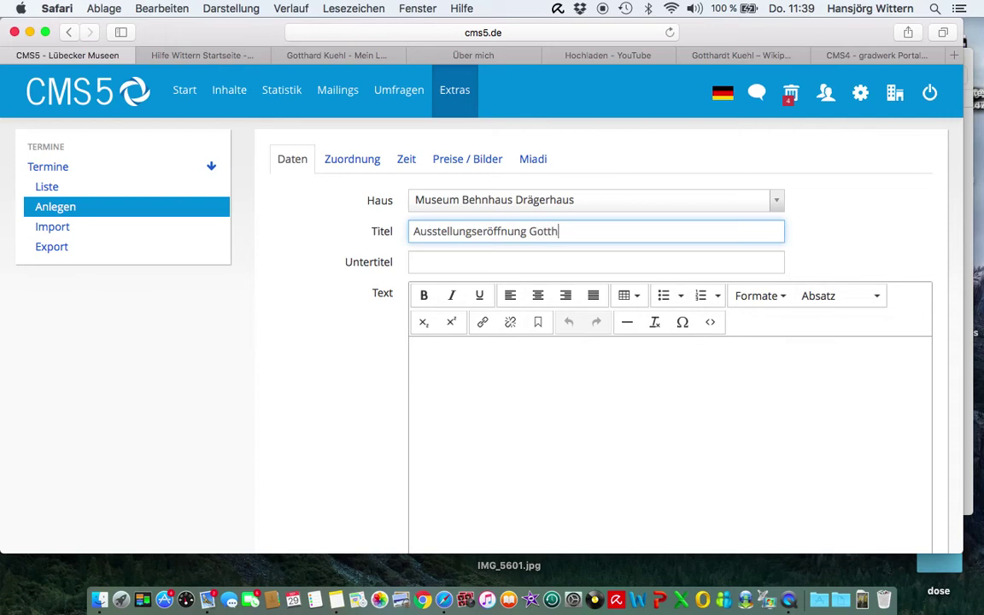
pyautogui.write('ard Kuehl')
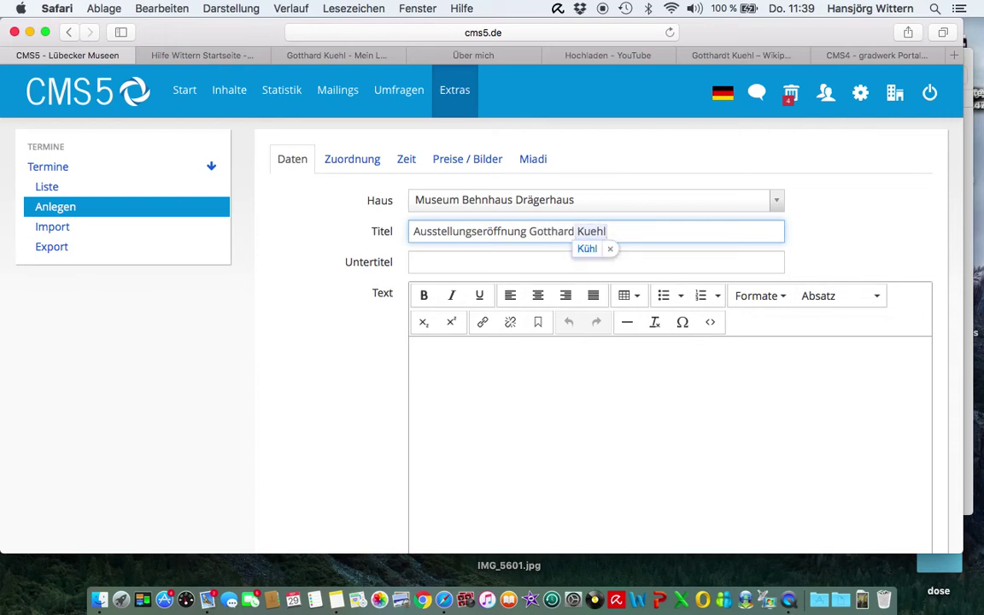
pyautogui.click(609, 248)
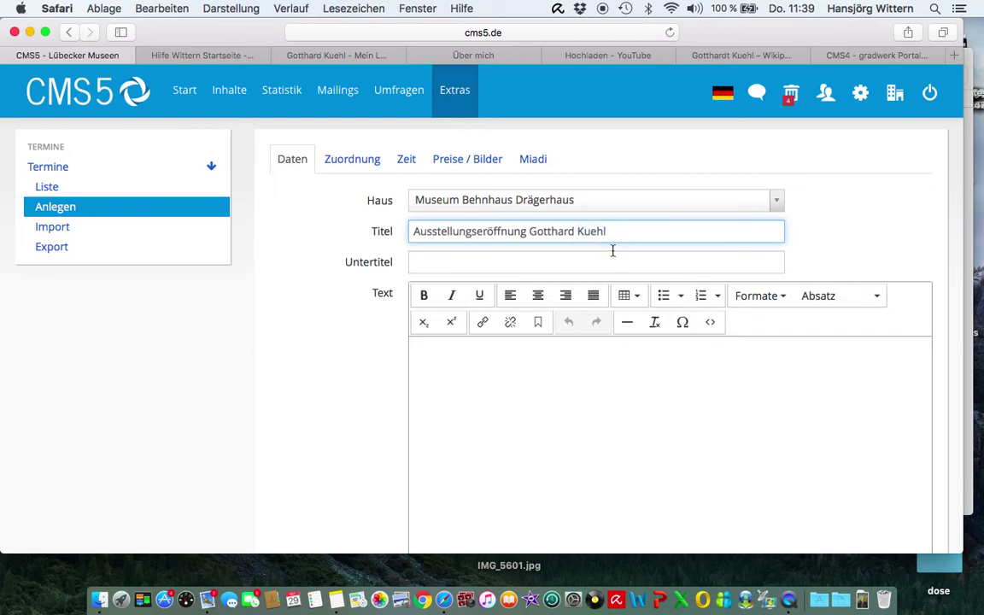
# Step: Copy the paragraph beginning "1888 hatte Kuehl" from the Notes app into the event's text in CMS5
pyautogui.click(575, 351)
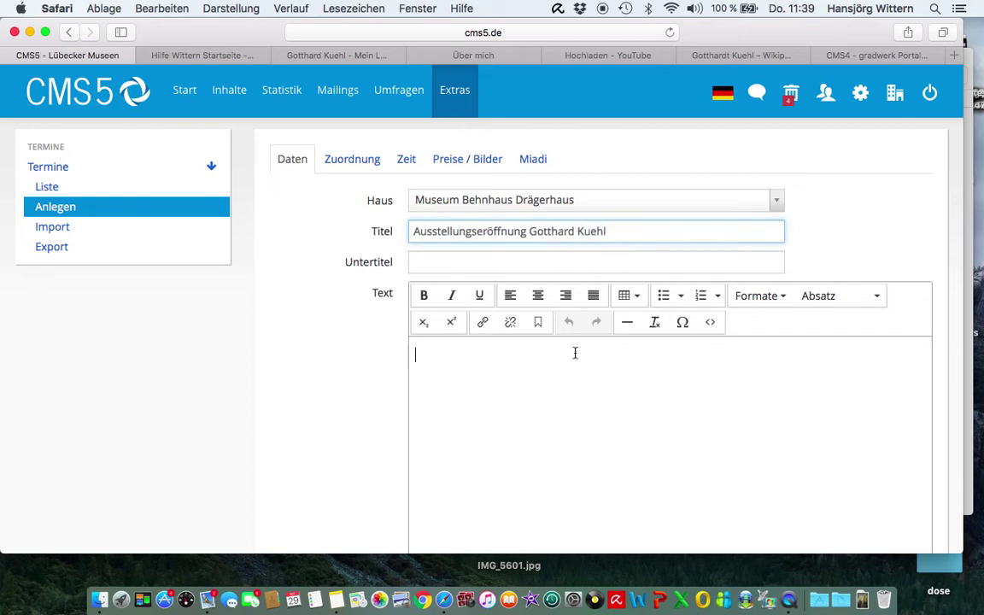
pyautogui.click(342, 590)
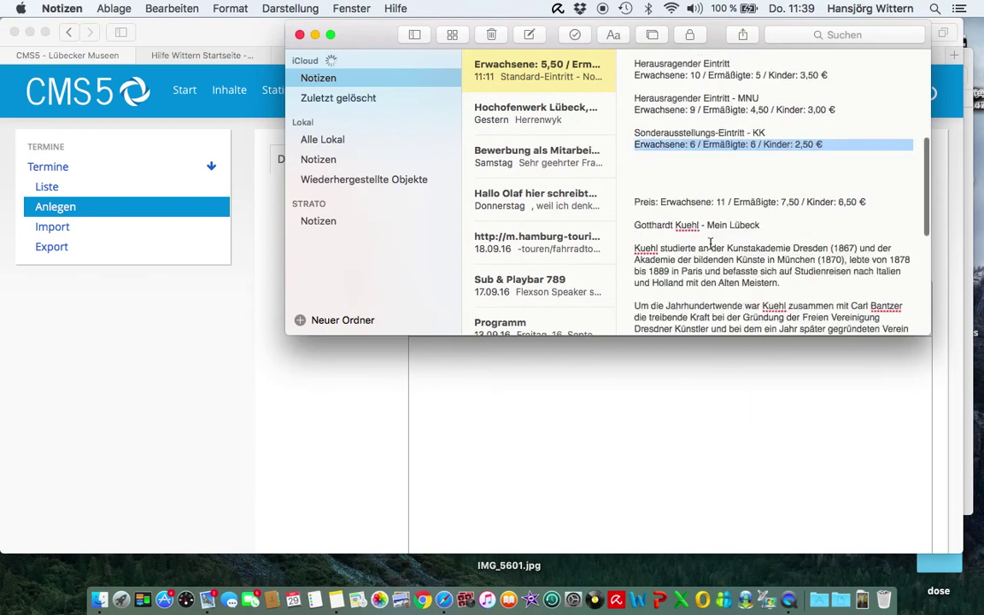
pyautogui.scroll(-10, 707, 246)
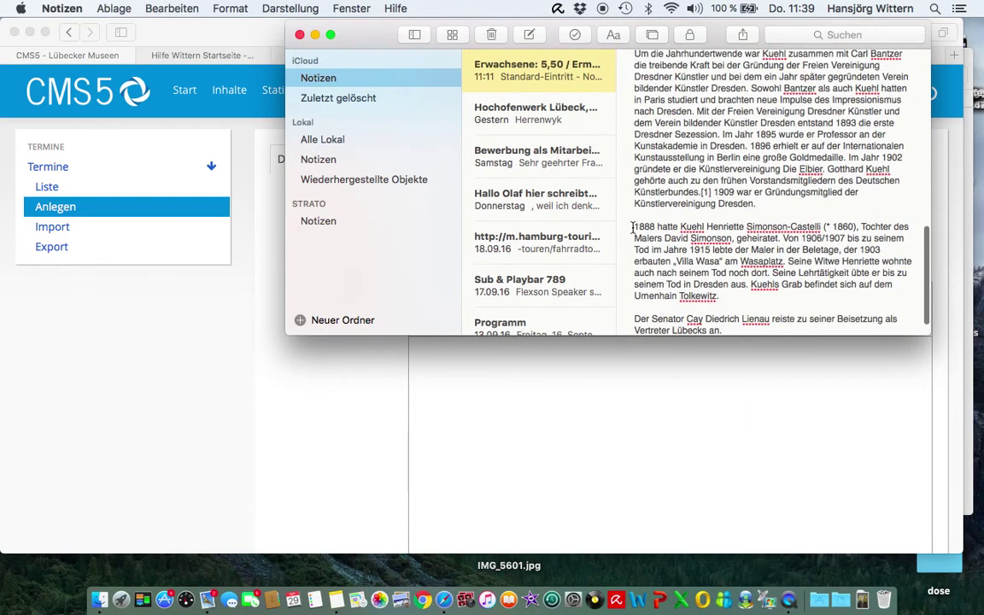
pyautogui.moveTo(634, 226); pyautogui.dragTo(729, 296)
pyautogui.press('super+c')
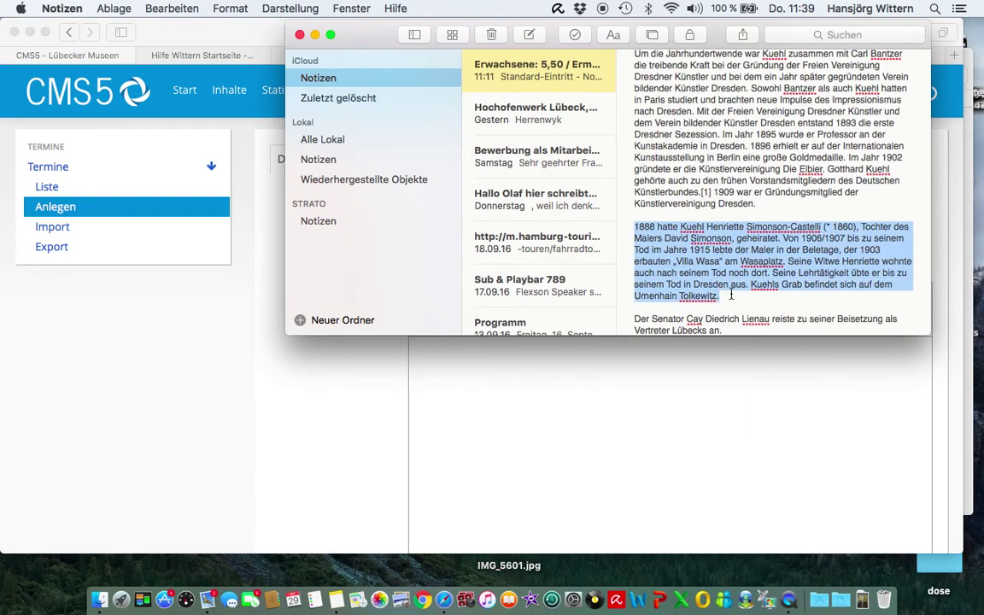
pyautogui.click(299, 434)
pyautogui.press('super+v')
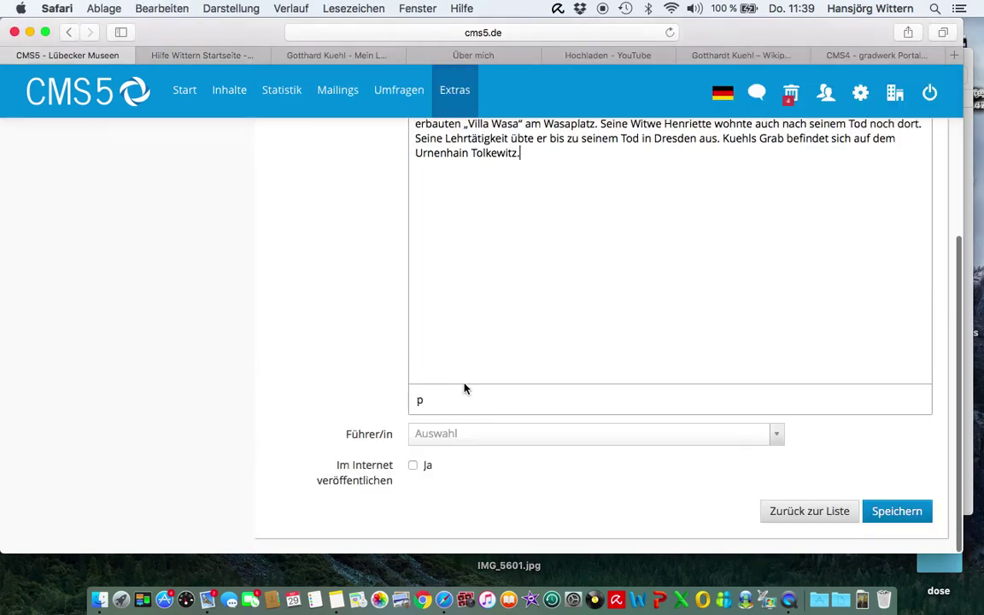
pyautogui.scroll(3, 483, 325)
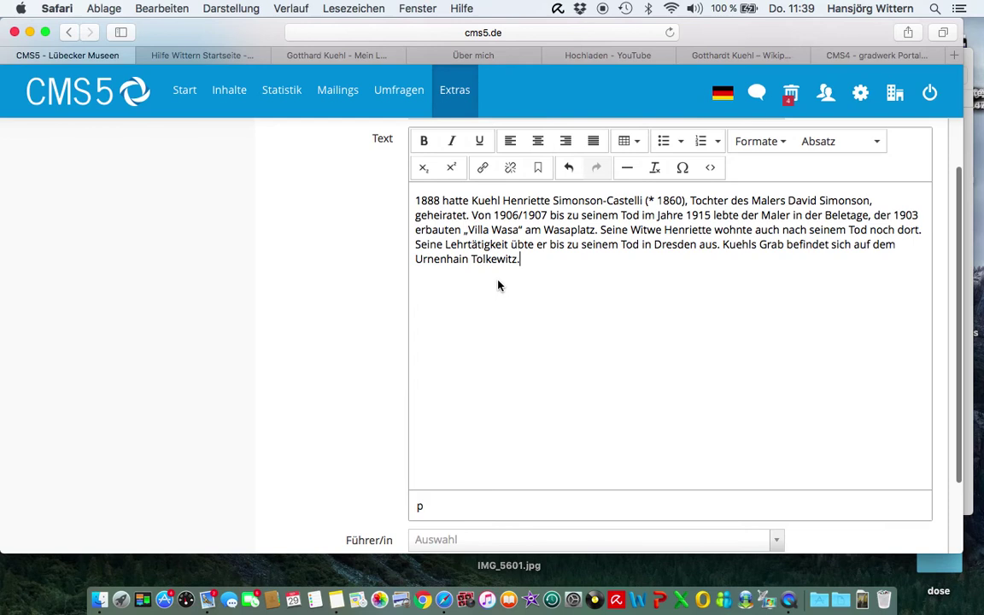
# Step: Mark the event for publication on the internet
pyautogui.scroll(-3, 498, 285)
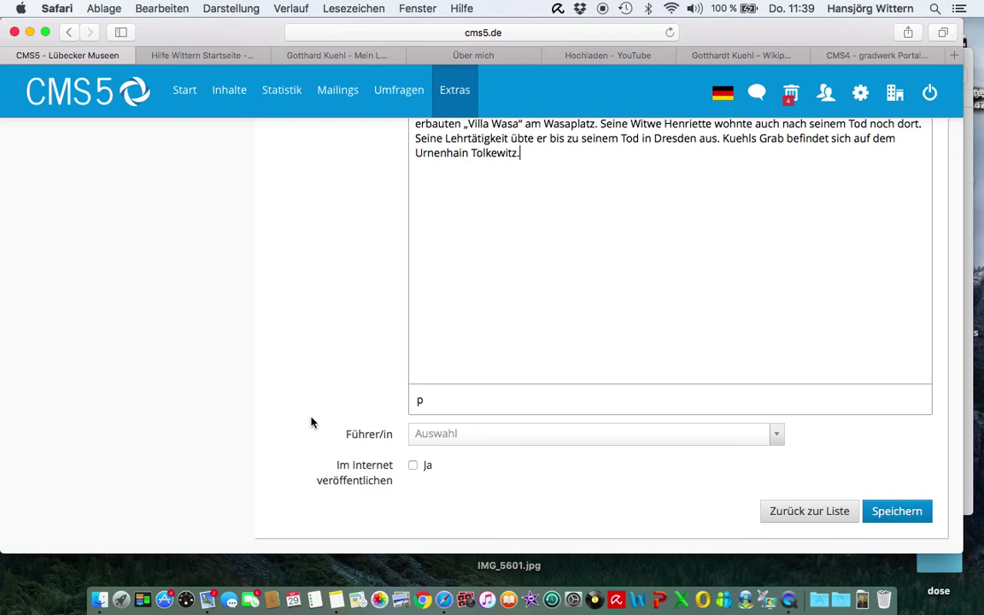
pyautogui.click(414, 466)
pyautogui.scroll(5, 356, 339)
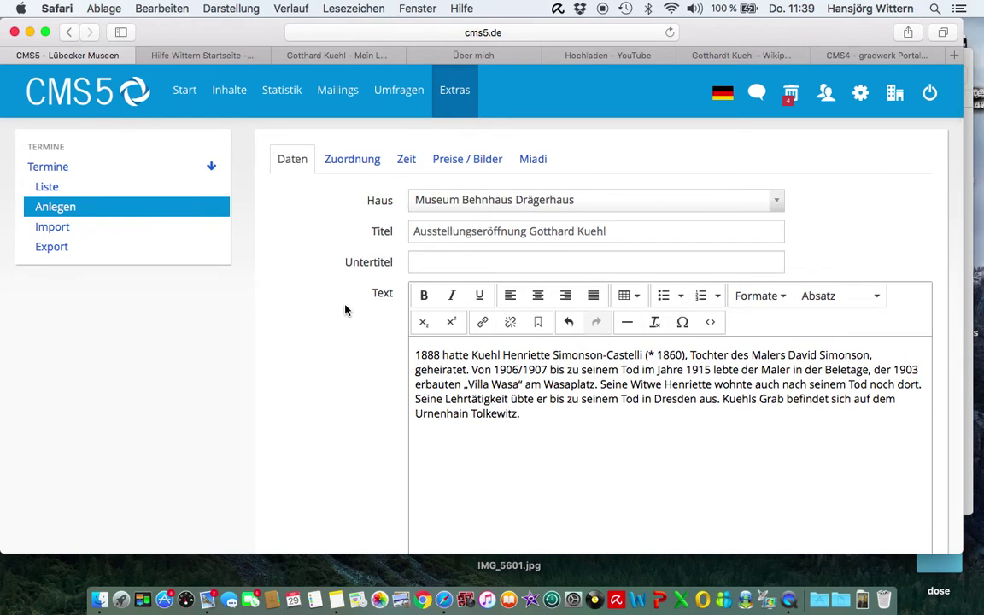
# Step: Set the event's category to Vernissage in its assignment settings
pyautogui.click(360, 162)
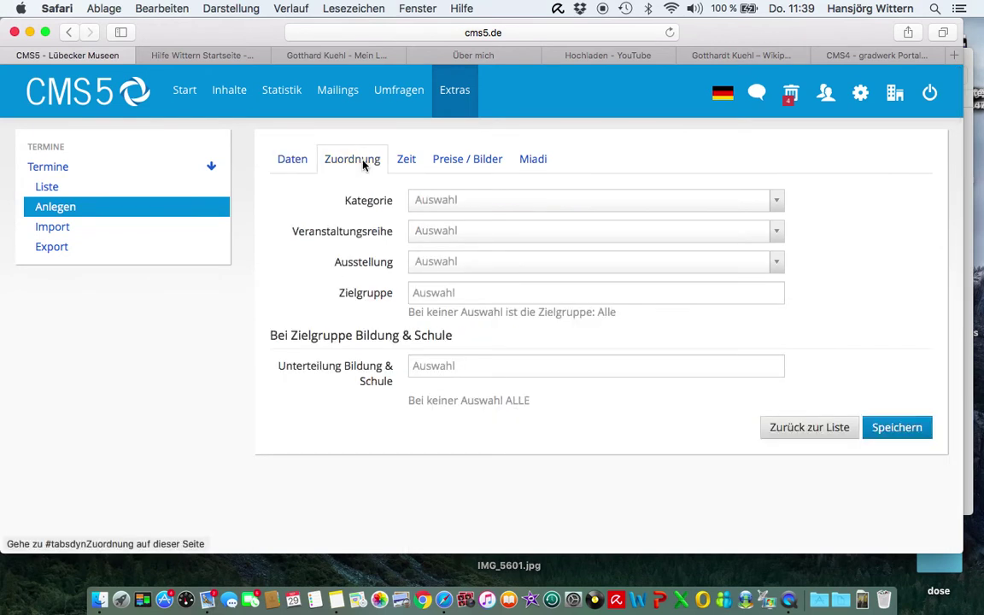
pyautogui.click(445, 202)
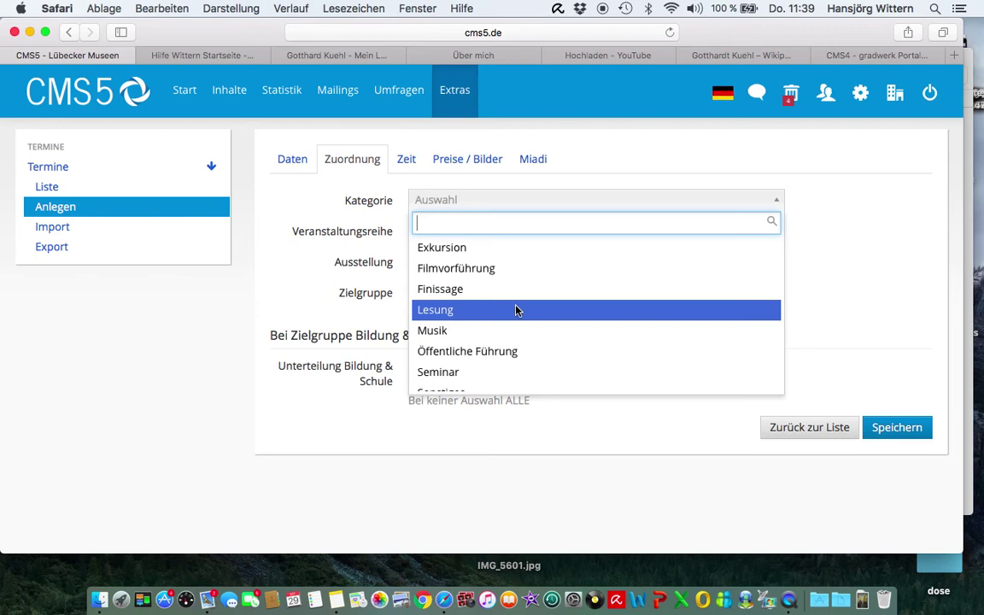
pyautogui.scroll(-1, 515, 309)
pyautogui.scroll(-4, 515, 310)
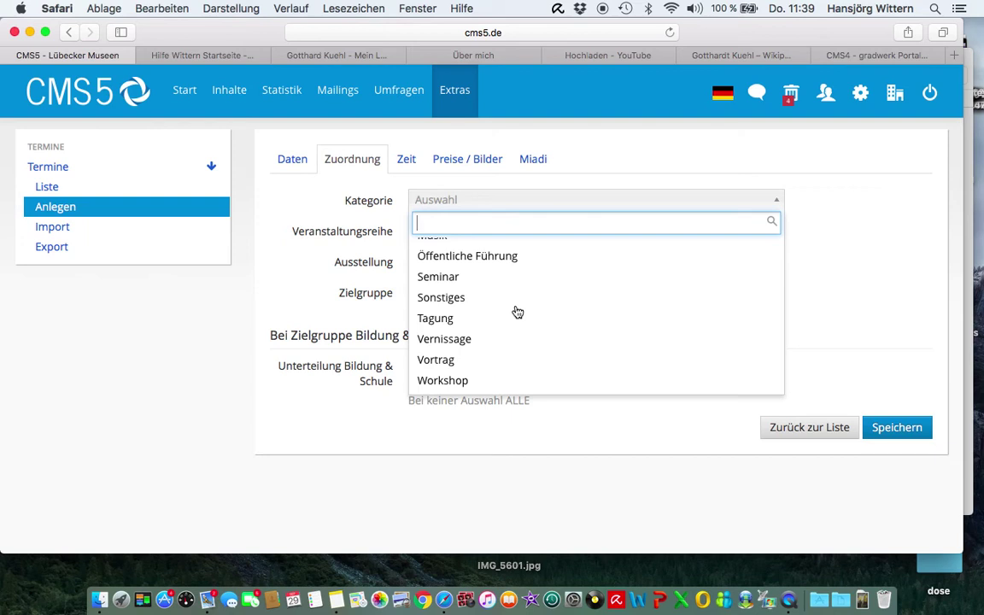
pyautogui.click(476, 341)
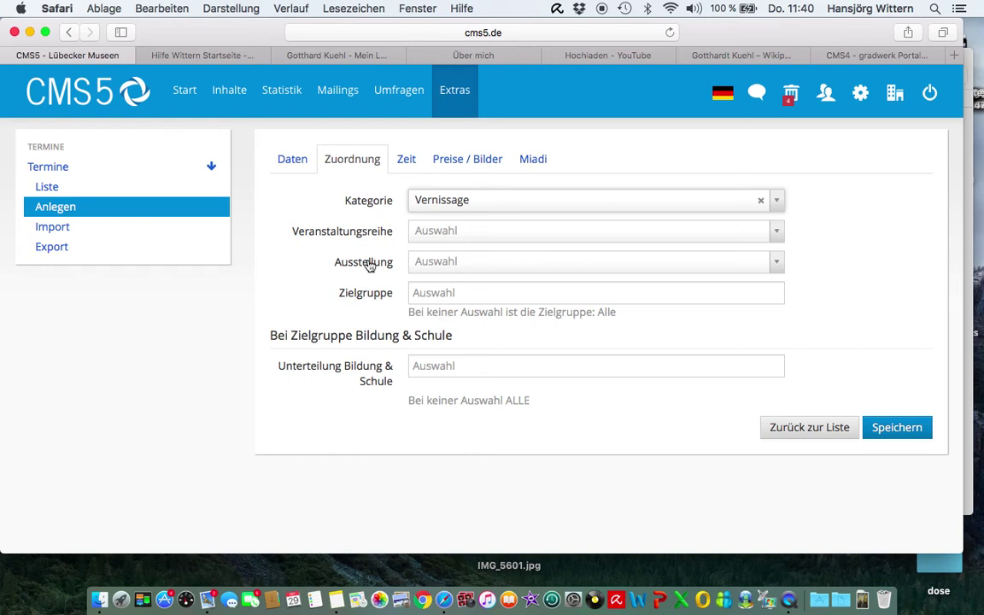
# Step: Find the exhibition with "gotth" and link the event to Gotthardt Kuehl - Mein Lübeck
pyautogui.click(454, 266)
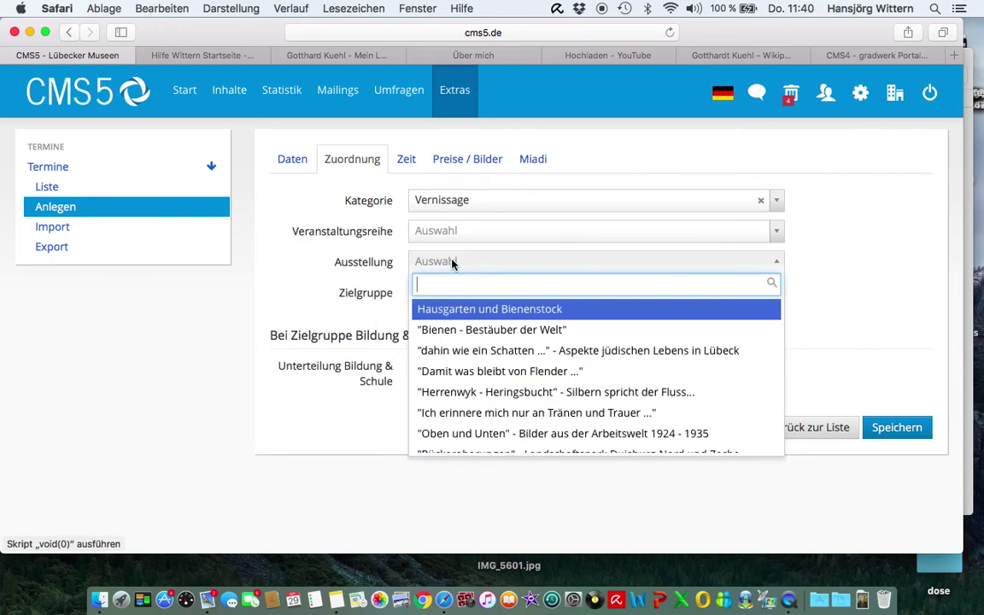
pyautogui.write('gotth')
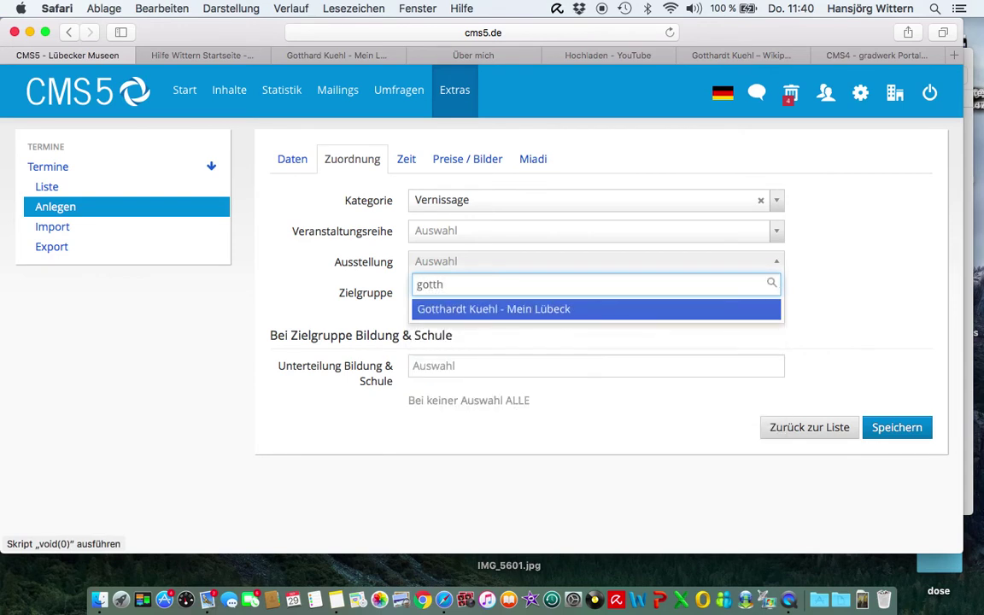
pyautogui.click(485, 309)
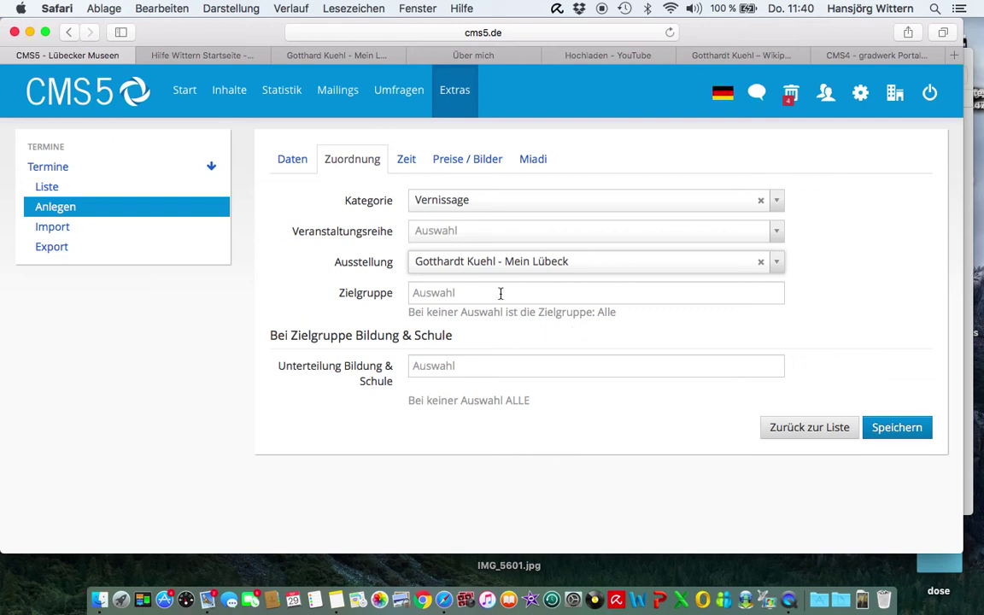
# Step: Set the event's date to 01.10.2016 in its time settings
pyautogui.click(407, 161)
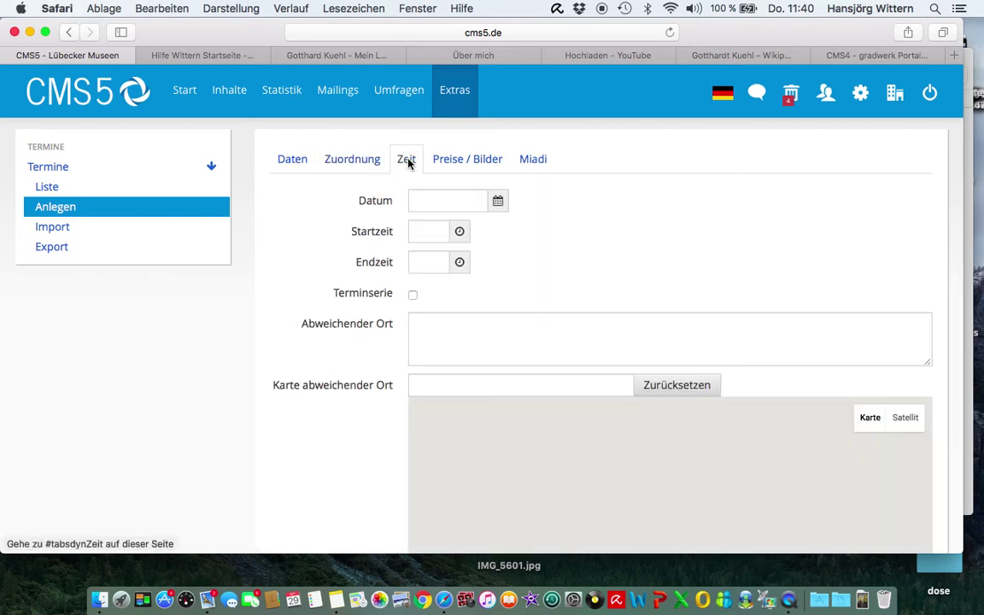
pyautogui.click(497, 201)
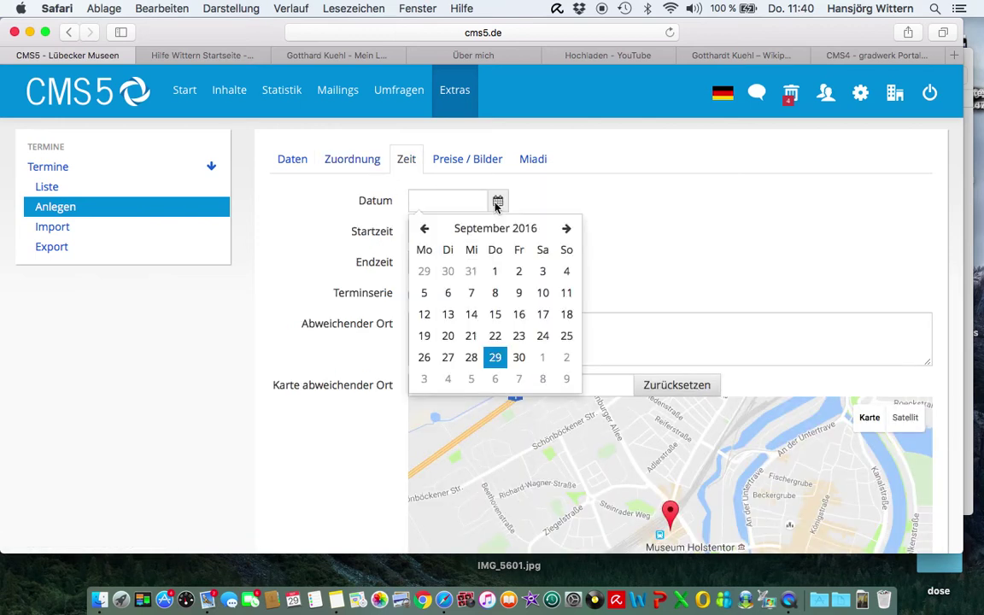
pyautogui.click(542, 358)
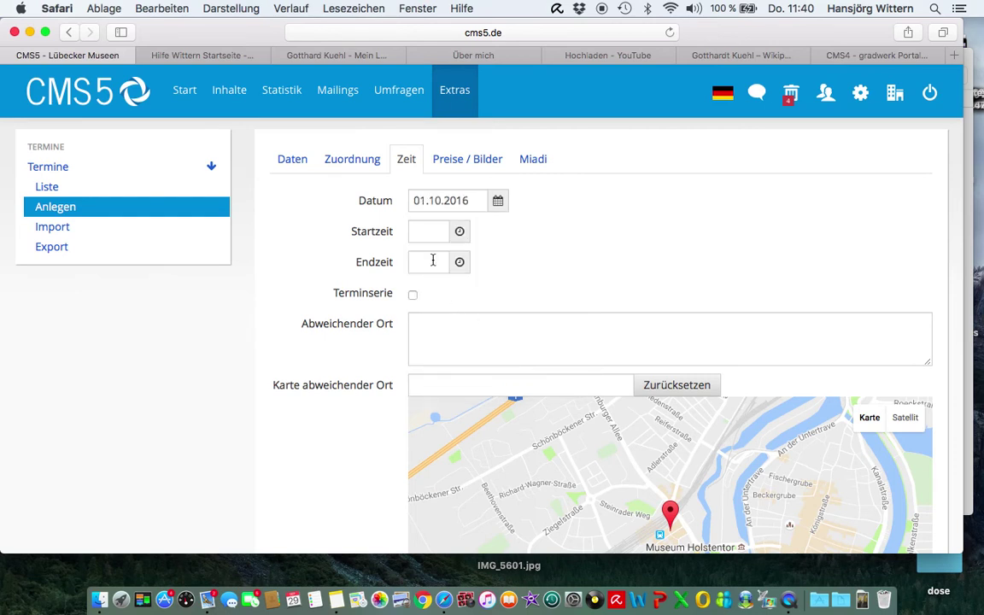
# Step: Set the event's start time to 19:00 and its end time to 22:30
pyautogui.click(427, 232)
pyautogui.write('1')
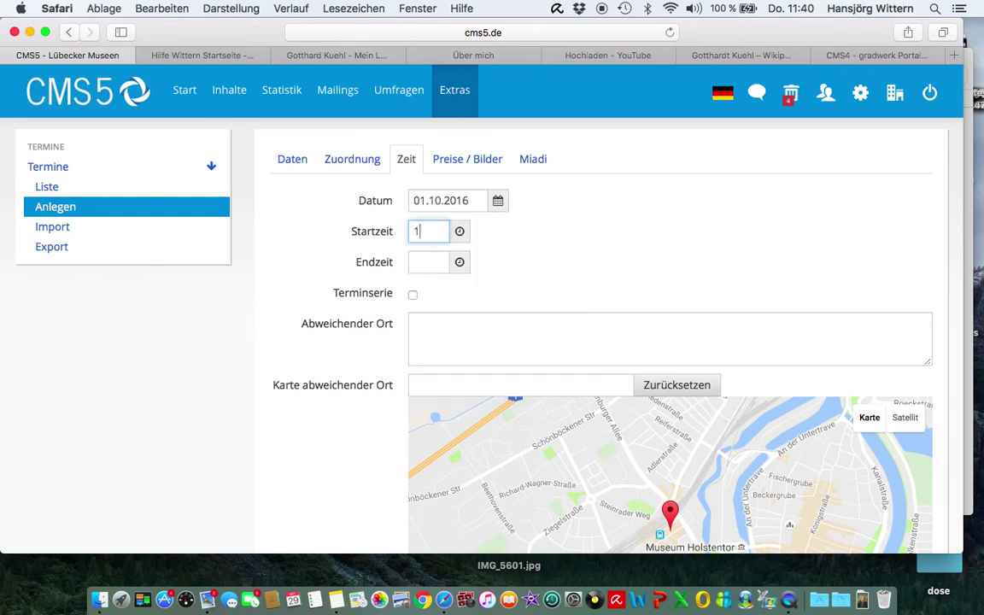
pyautogui.write('9:00')
pyautogui.click(427, 262)
pyautogui.write('22')
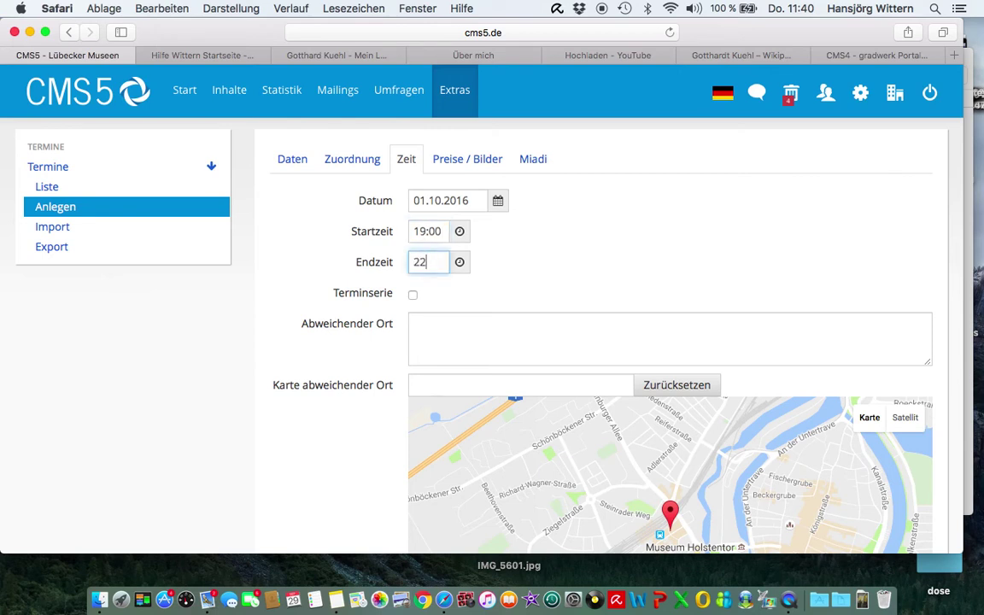
pyautogui.write(':30')
pyautogui.click(306, 267)
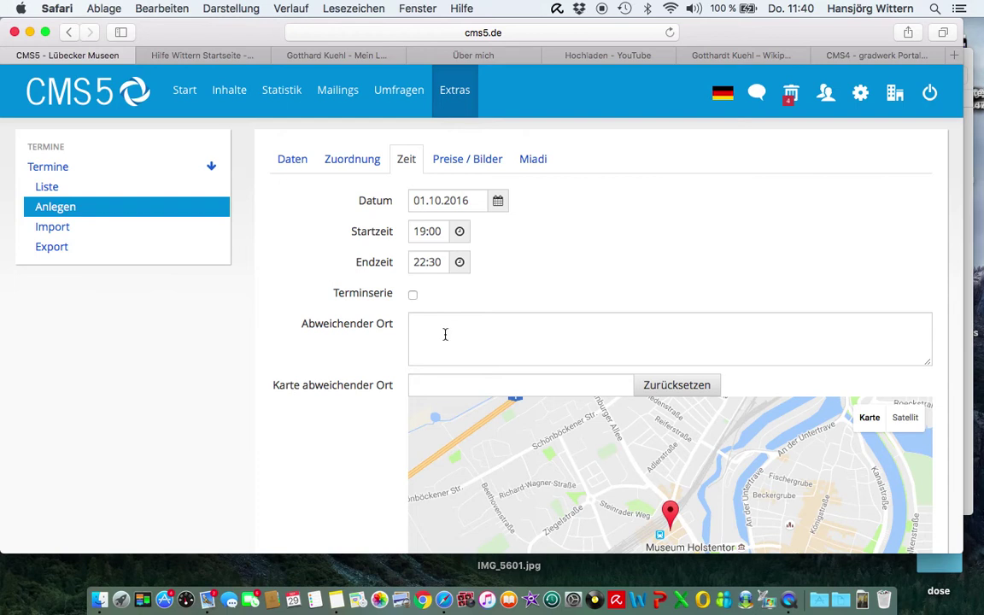
pyautogui.scroll(-5, 360, 352)
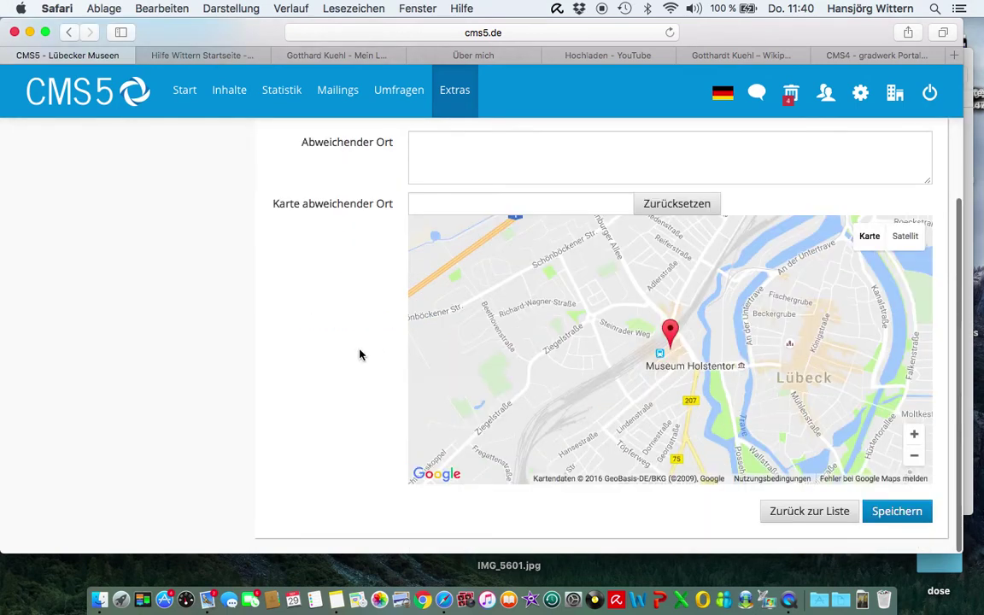
pyautogui.scroll(5, 359, 355)
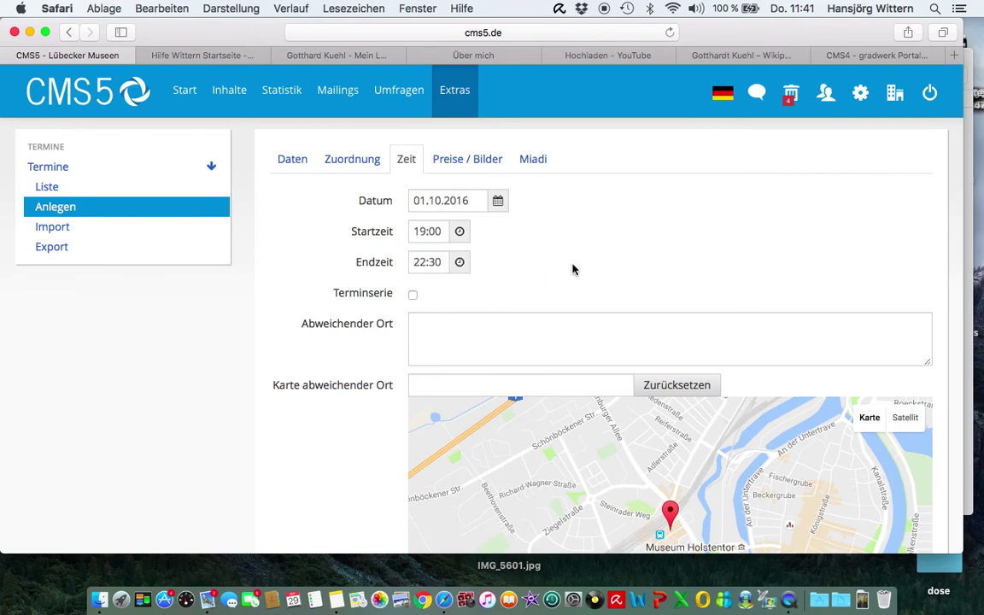
# Step: Choose mbd-133-2007.jpg from the Angebots-Bilder folder of Museum Behnhaus Drägerhaus as the event image
pyautogui.click(459, 163)
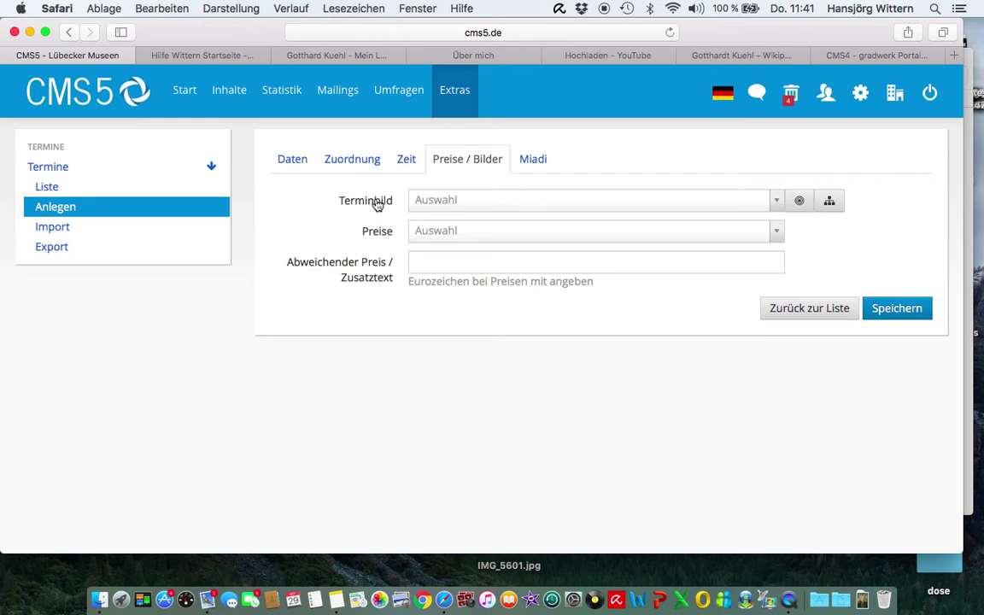
pyautogui.click(361, 162)
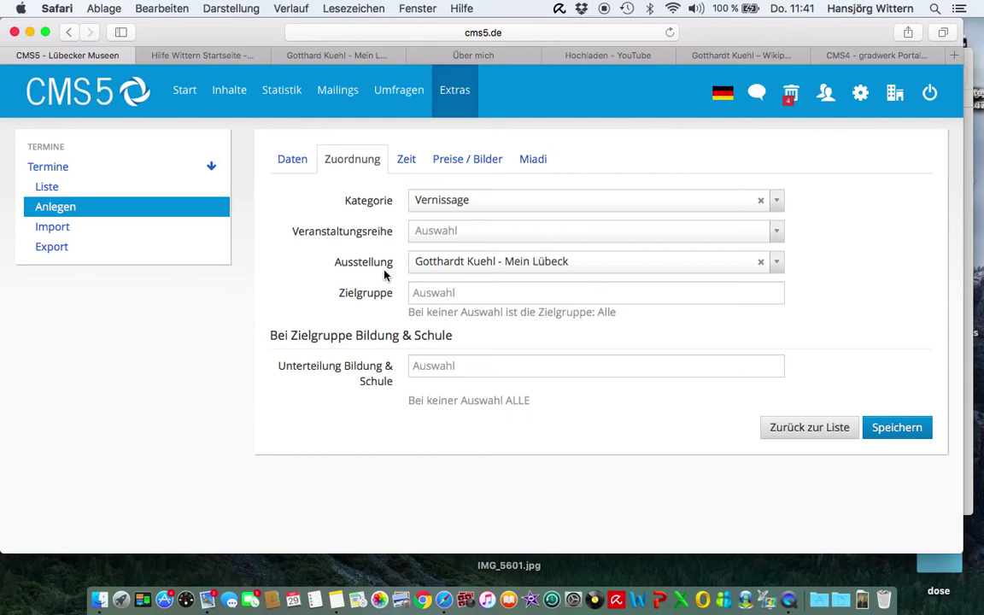
pyautogui.click(456, 166)
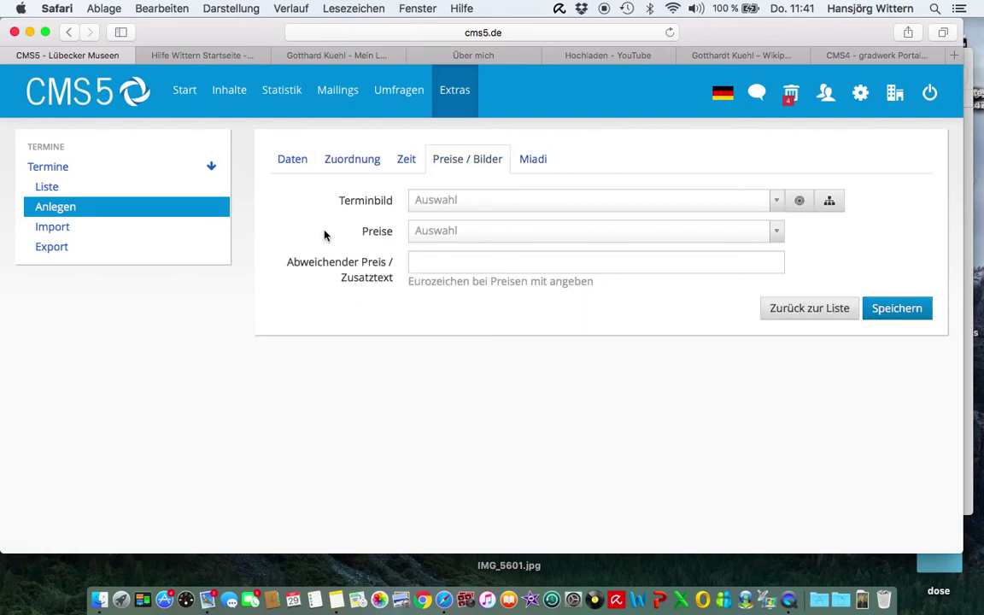
pyautogui.click(830, 202)
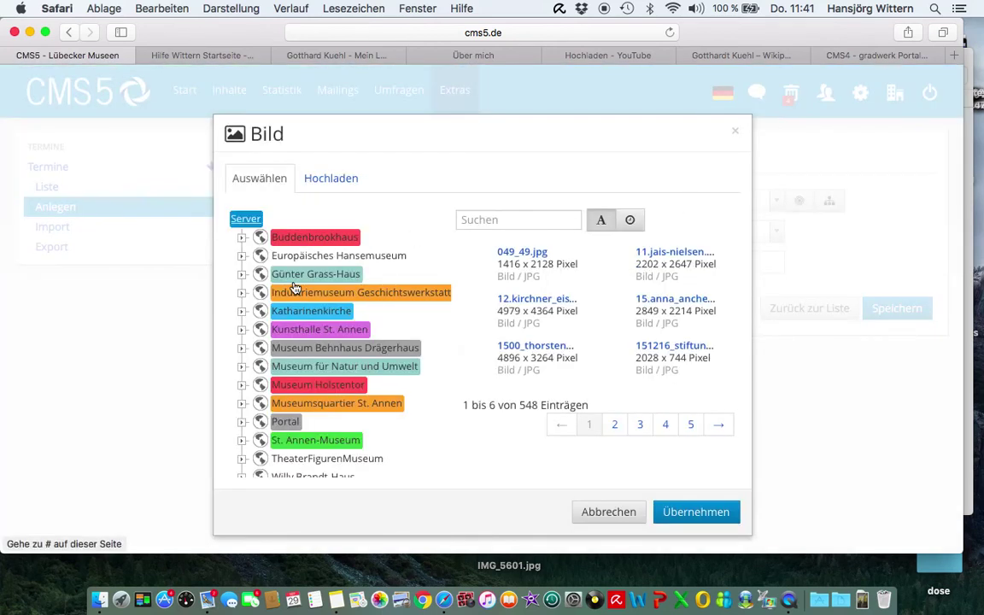
pyautogui.click(241, 347)
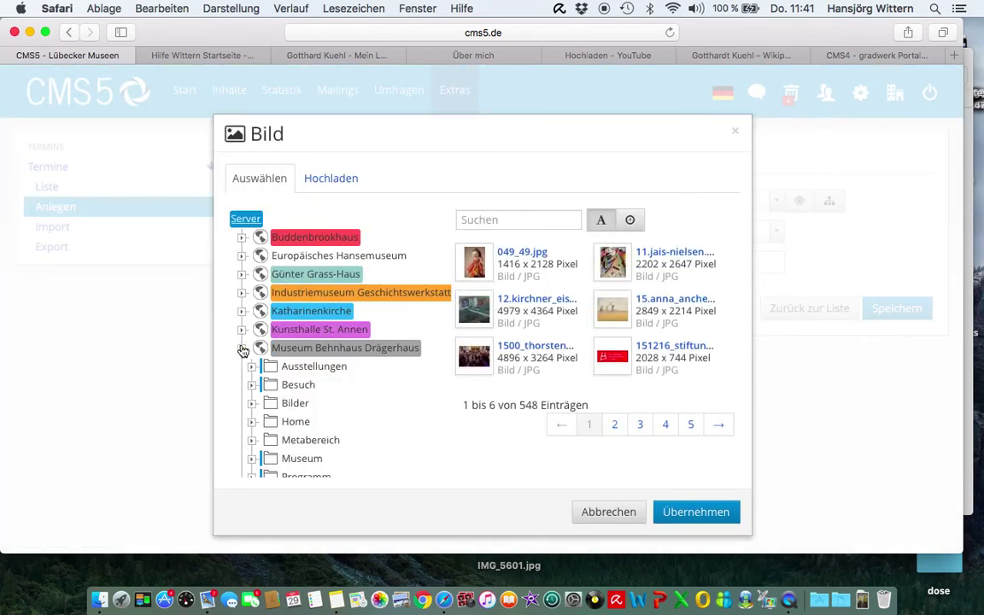
pyautogui.scroll(-2, 347, 351)
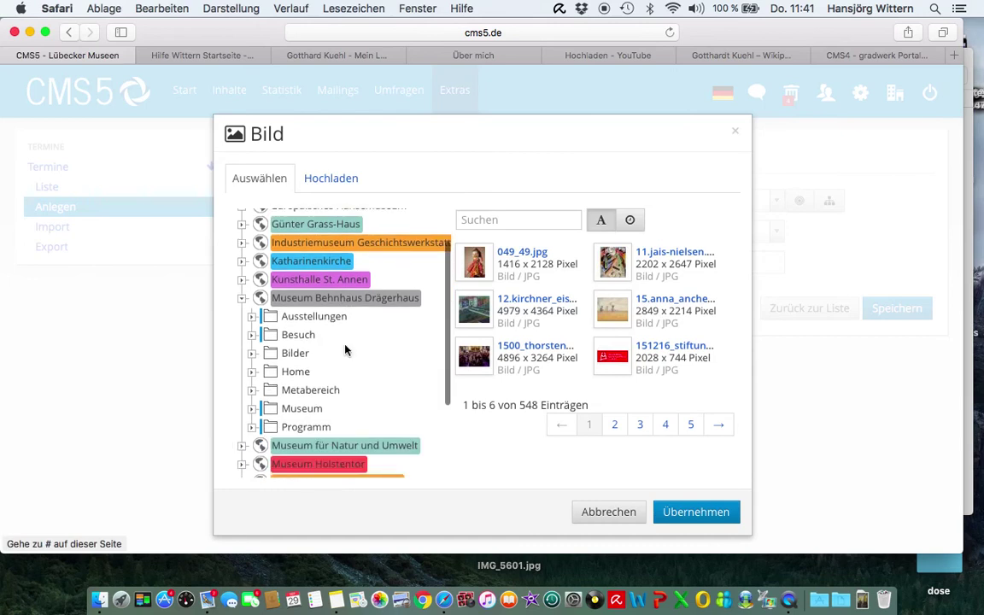
pyautogui.click(252, 355)
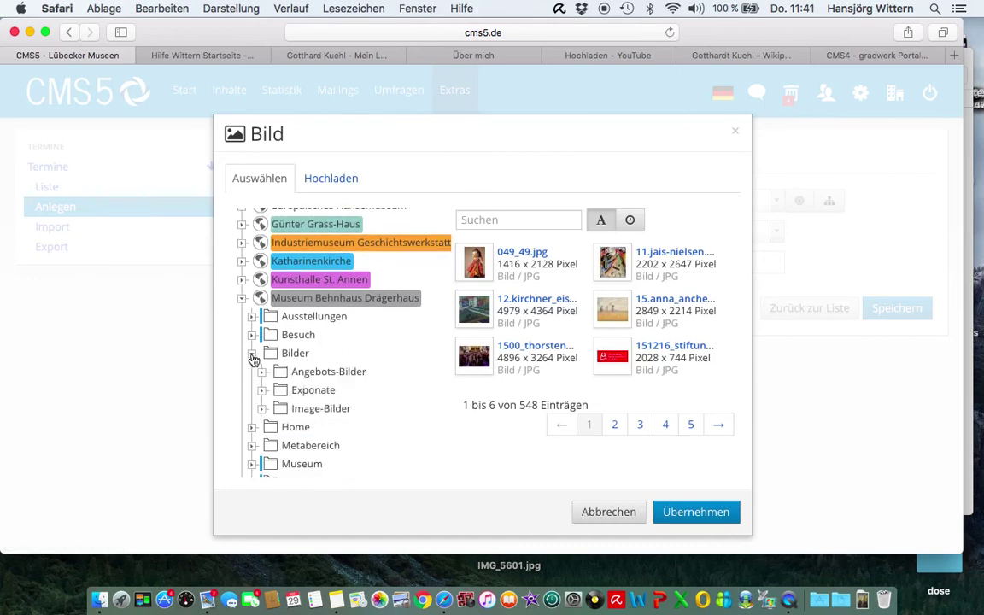
pyautogui.click(313, 373)
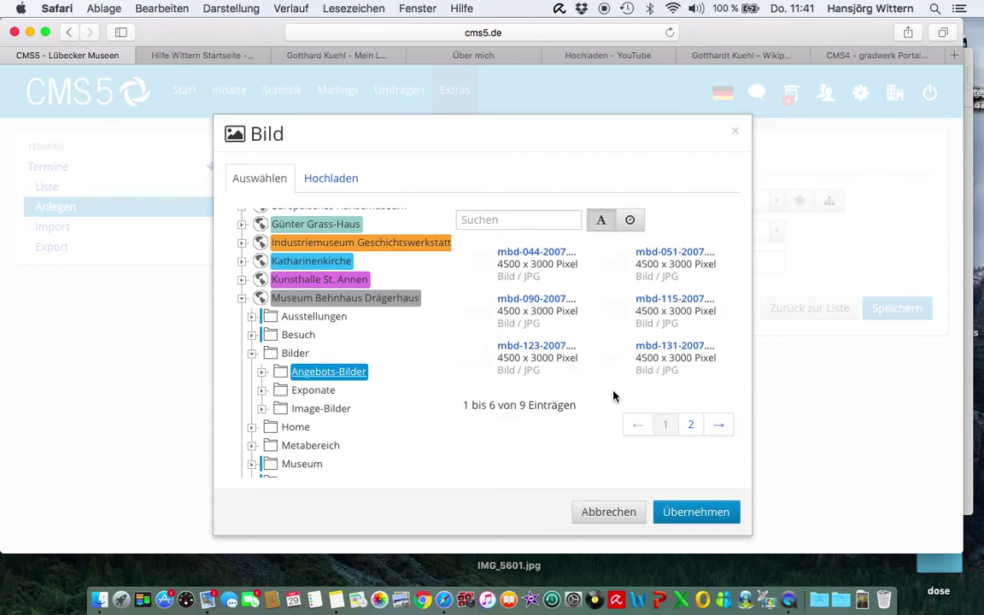
pyautogui.click(692, 425)
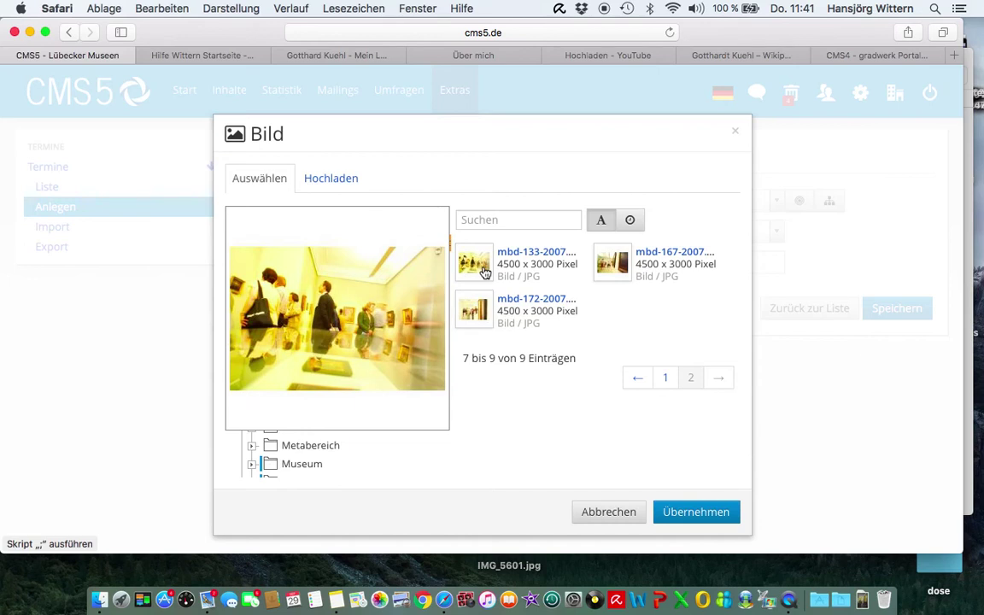
pyautogui.click(484, 270)
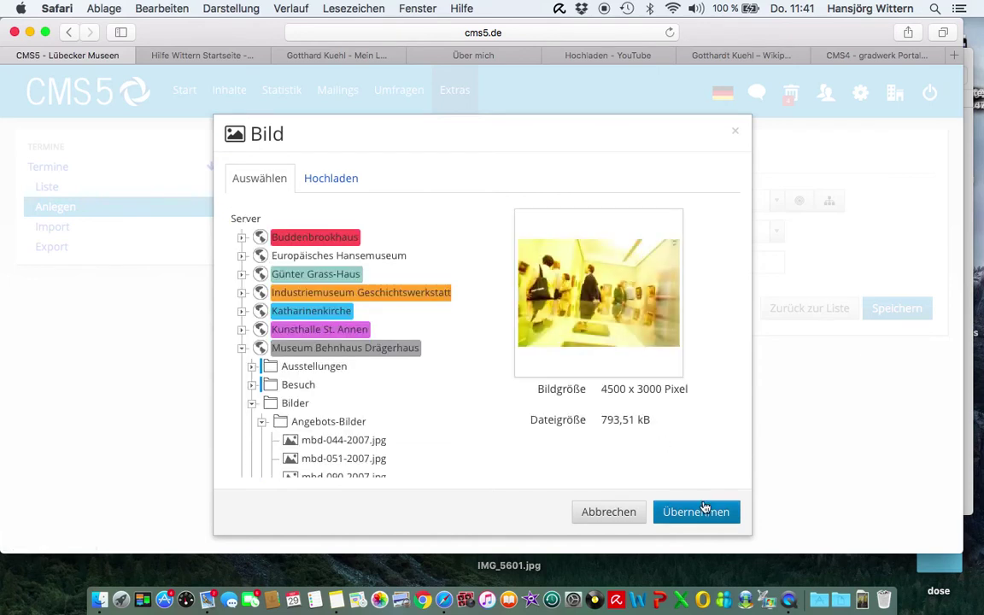
pyautogui.click(701, 511)
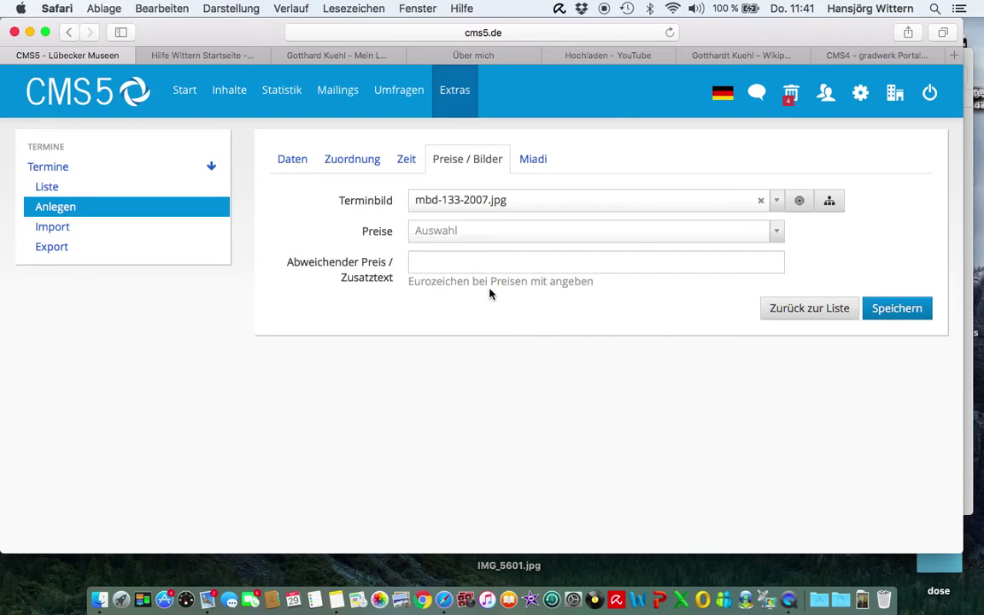
# Step: Assign the price category 01 - Standard-Eintritt - Normal to the event
pyautogui.click(480, 238)
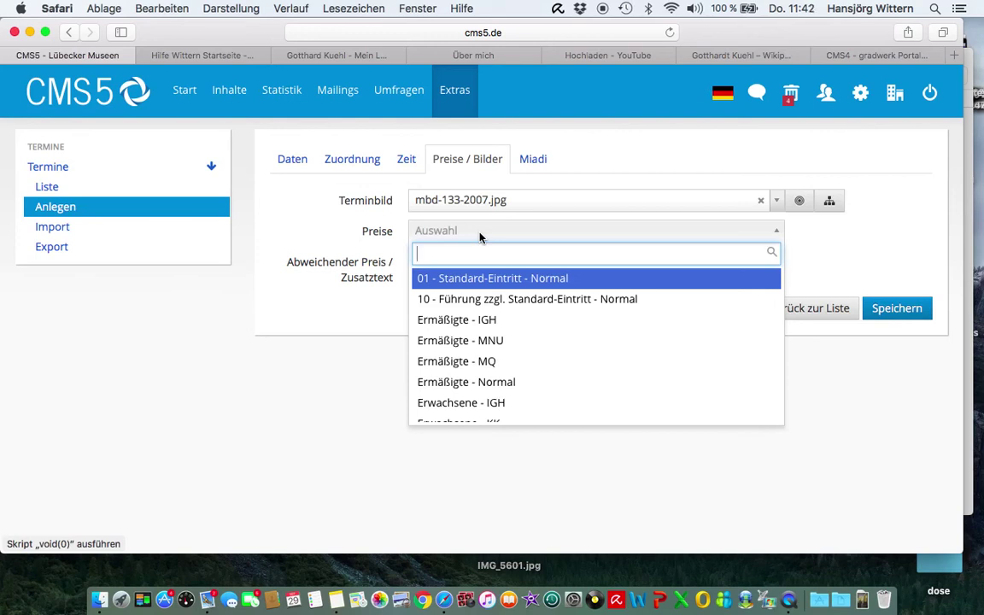
pyautogui.click(452, 278)
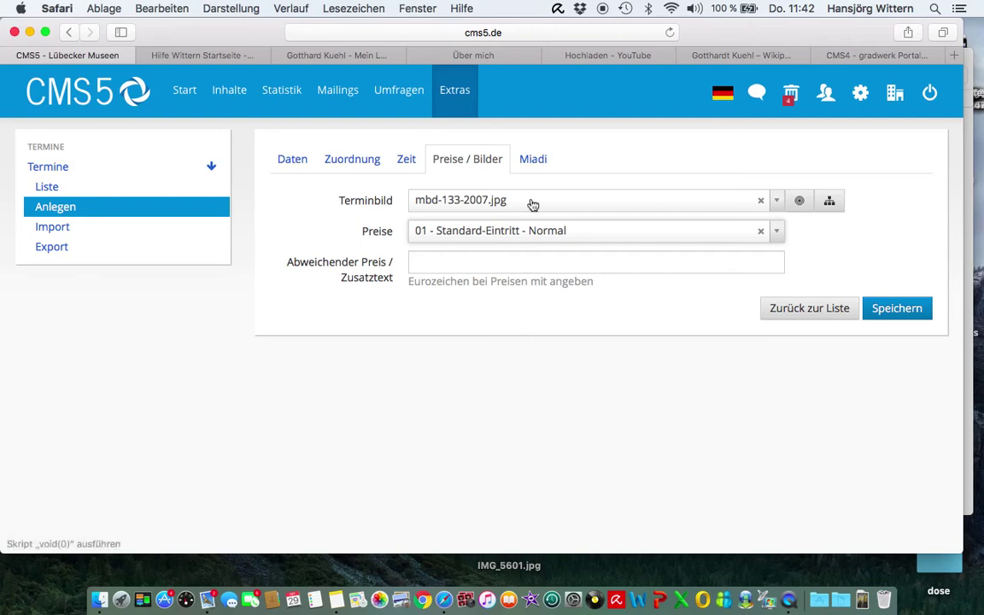
# Step: Enable Miadi ticket sales for the event and set the ticket quota to 25
pyautogui.click(537, 159)
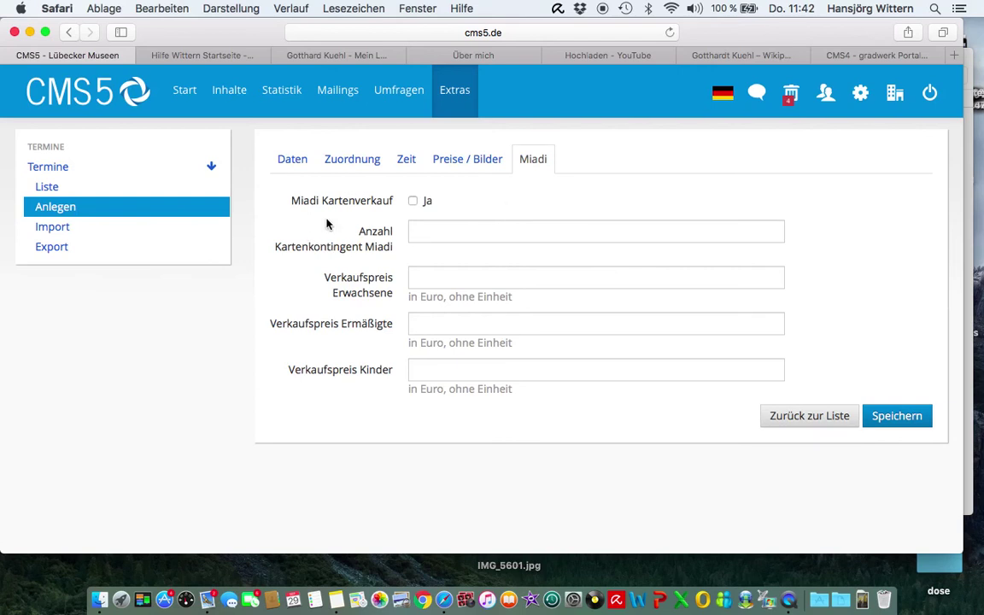
pyautogui.click(413, 203)
pyautogui.click(437, 231)
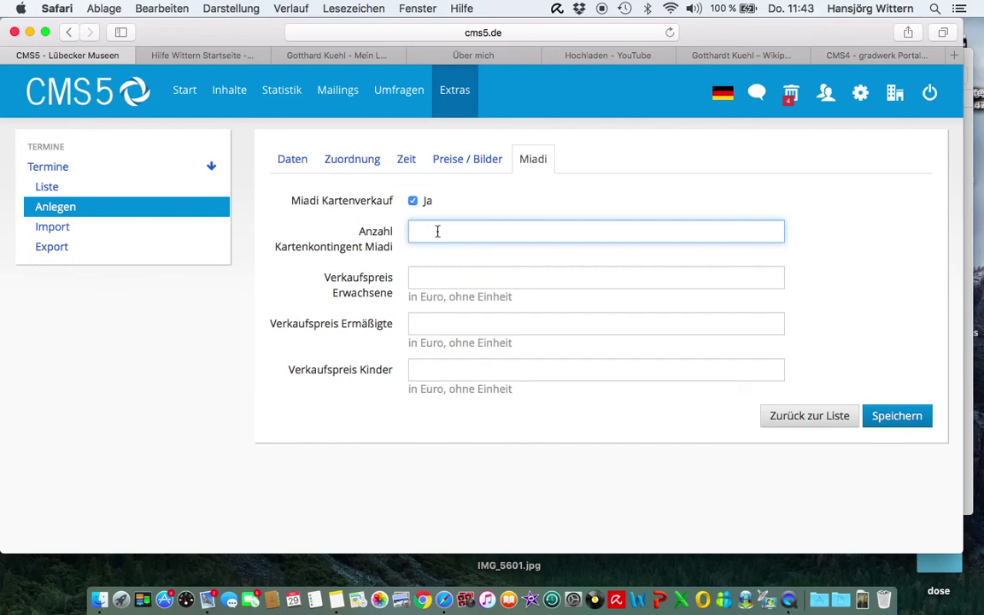
pyautogui.write('25')
# Step: Consult the price list in Notes, set the Miadi prices to 7 for adults, 2,50 reduced and 3,50 for children, and save the event
pyautogui.click(447, 279)
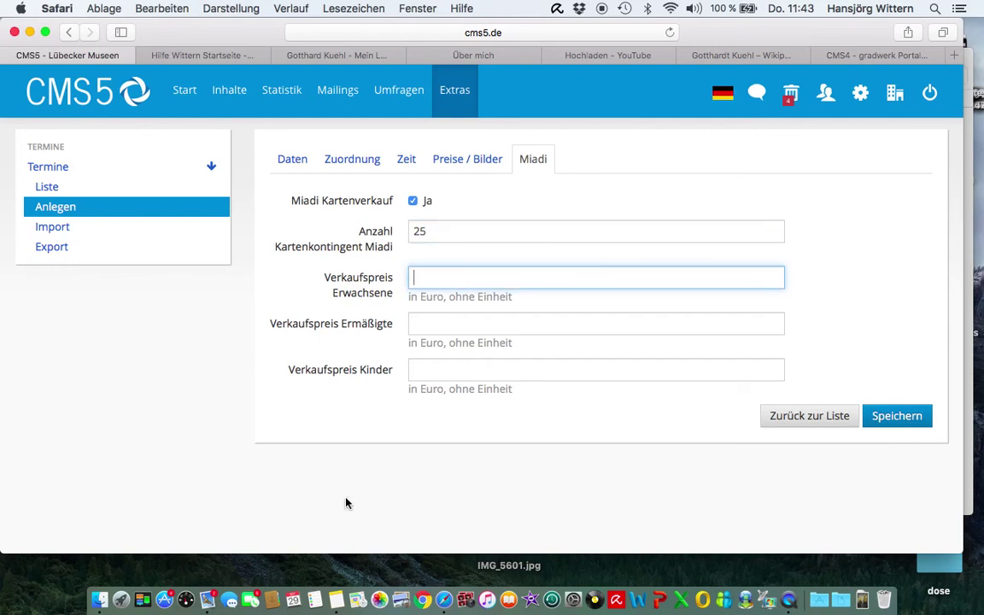
pyautogui.click(340, 593)
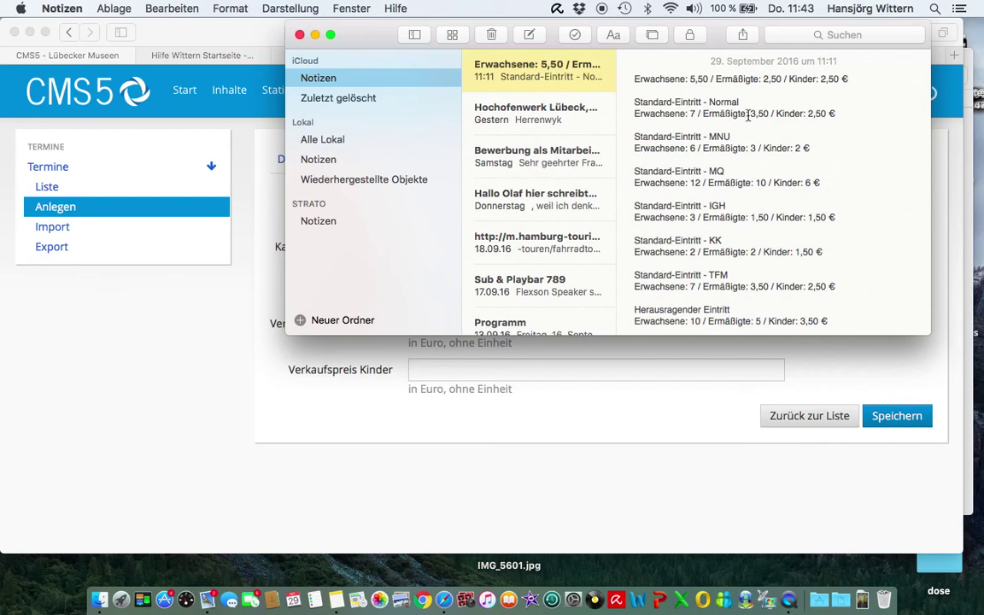
pyautogui.click(221, 254)
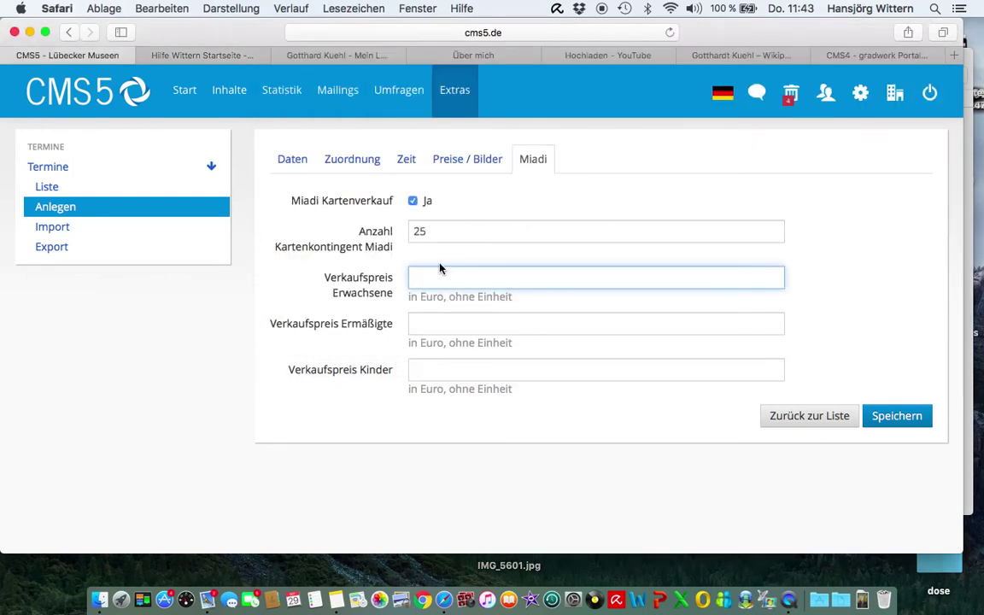
pyautogui.write('7')
pyautogui.click(435, 323)
pyautogui.write('2,50')
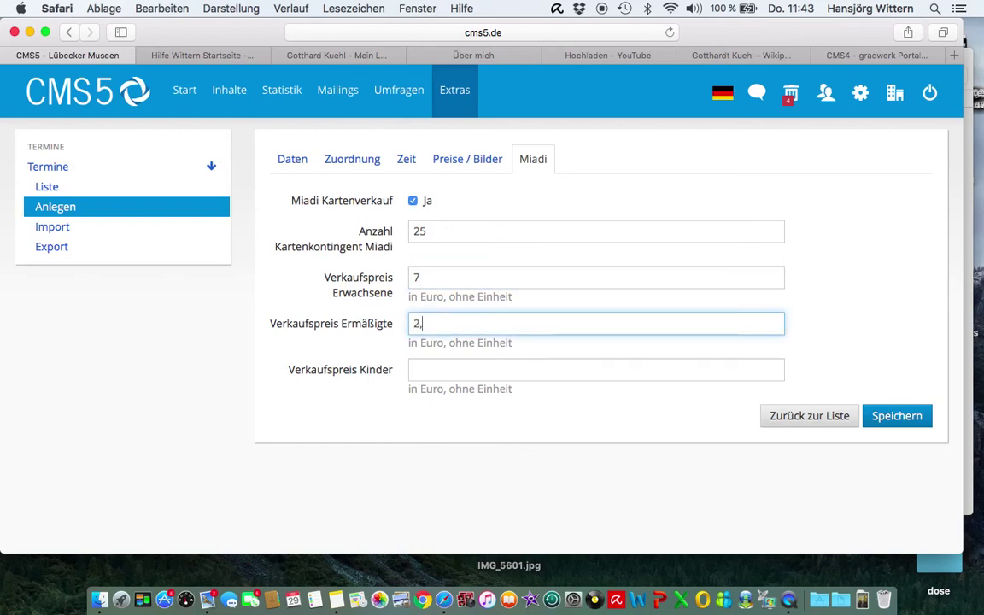
pyautogui.click(440, 372)
pyautogui.write('3,50')
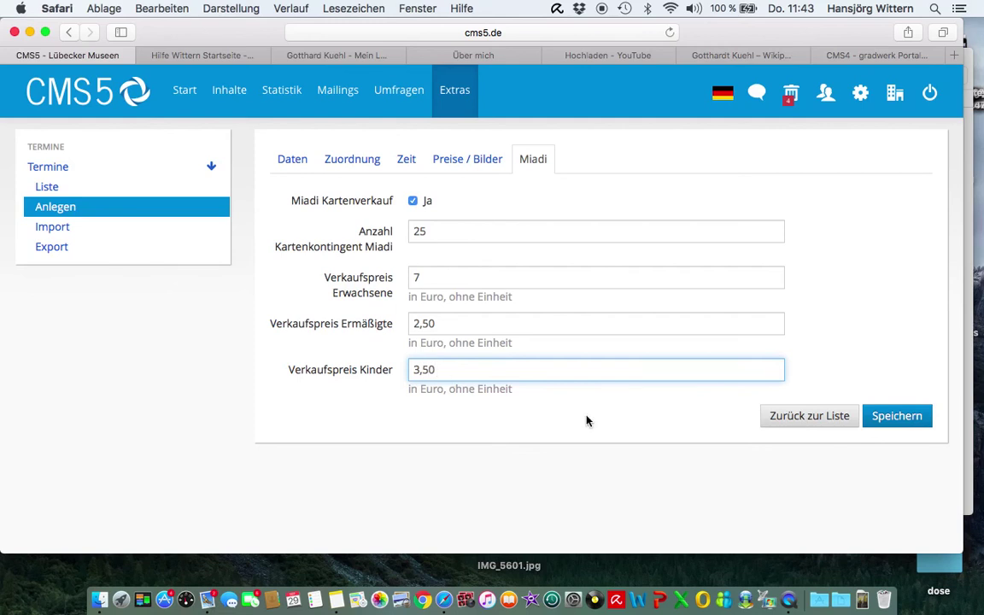
pyautogui.scroll(1, 646, 411)
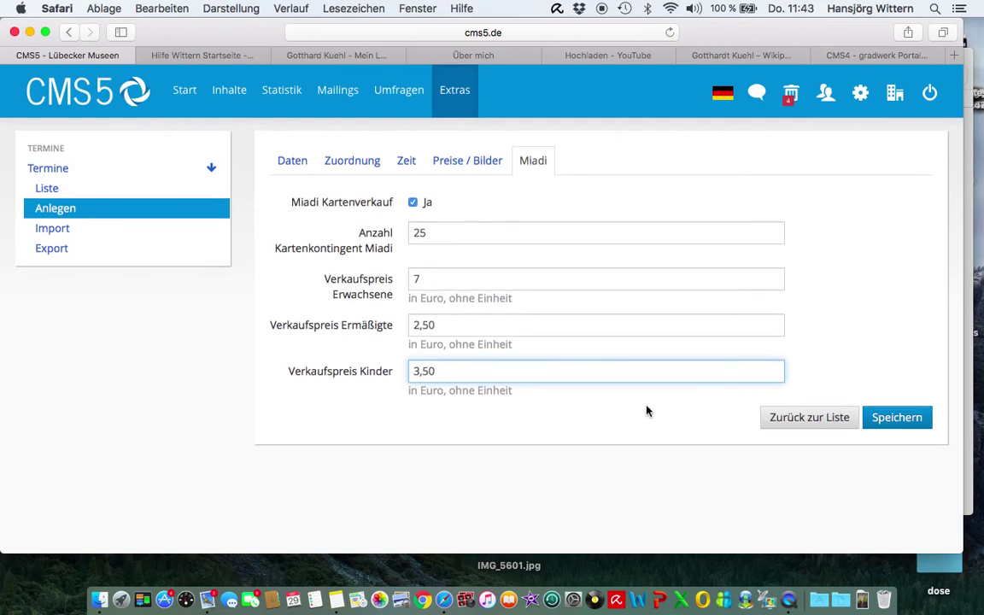
pyautogui.click(905, 418)
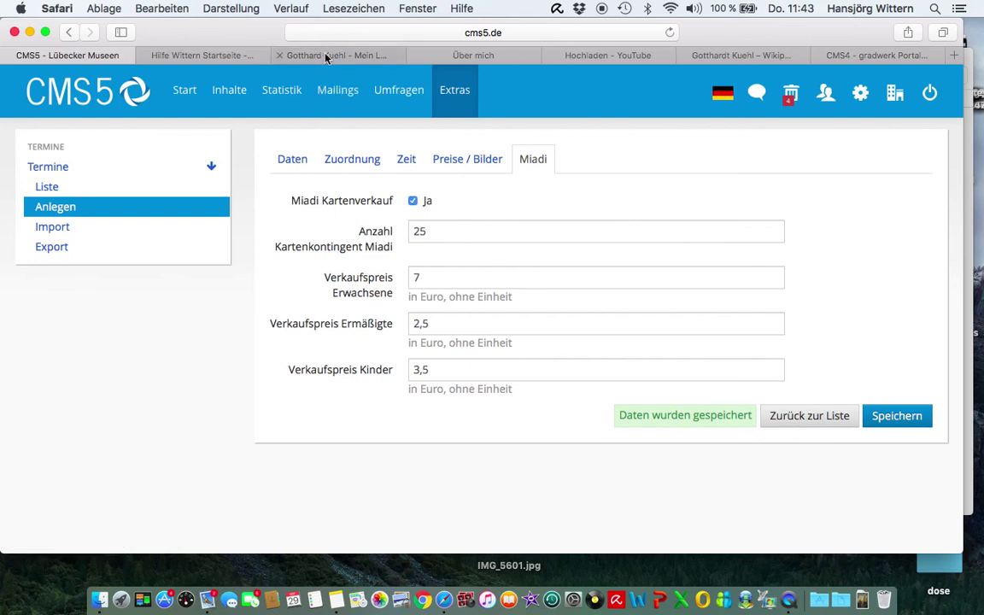
# Step: Reload the Gotthardt Kuehl exhibition page on the museum website and check the exhibition's upcoming events section
pyautogui.click(293, 54)
pyautogui.scroll(-8, 128, 230)
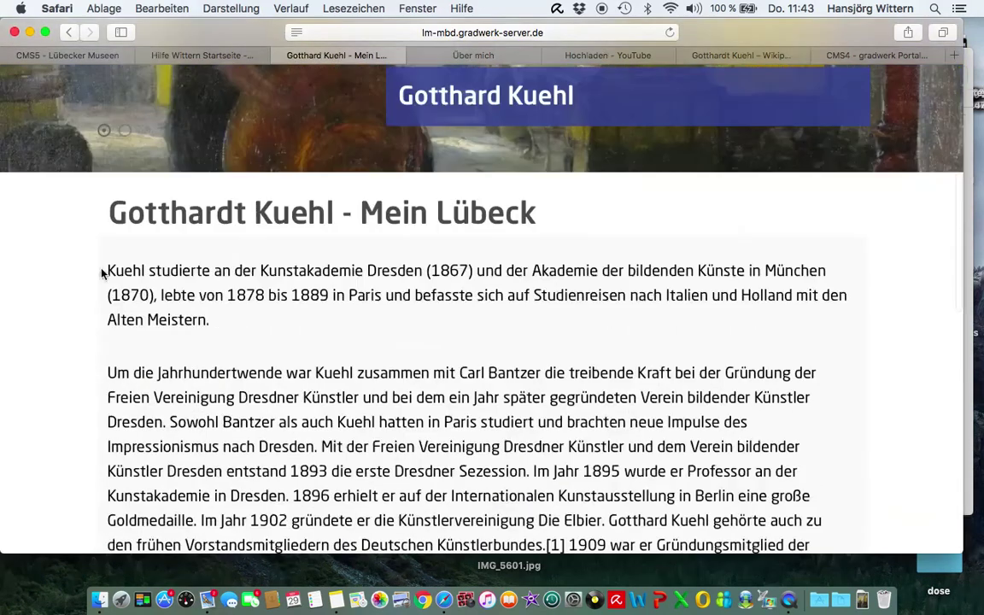
pyautogui.rightClick(38, 218)
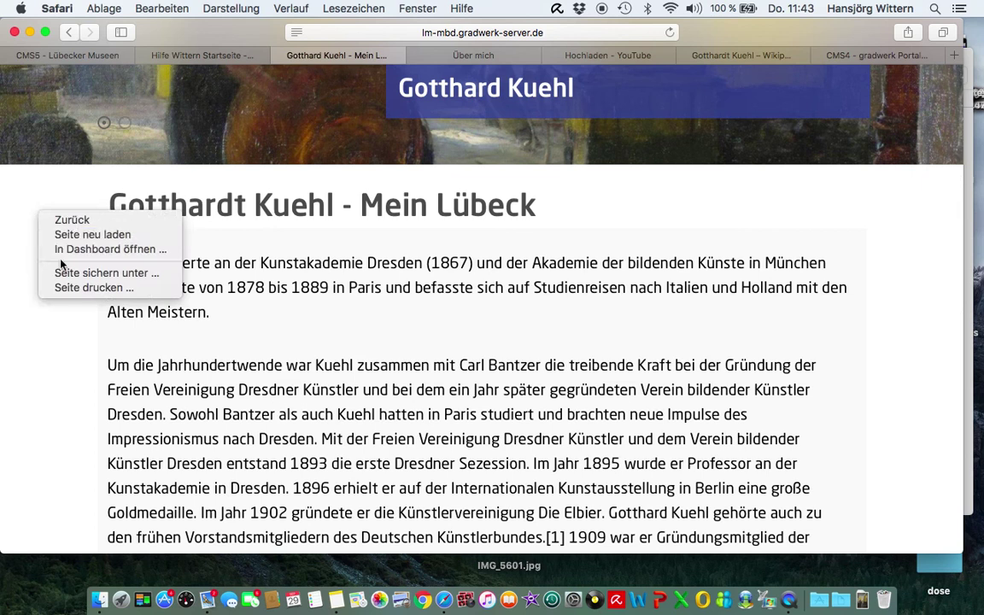
pyautogui.click(67, 234)
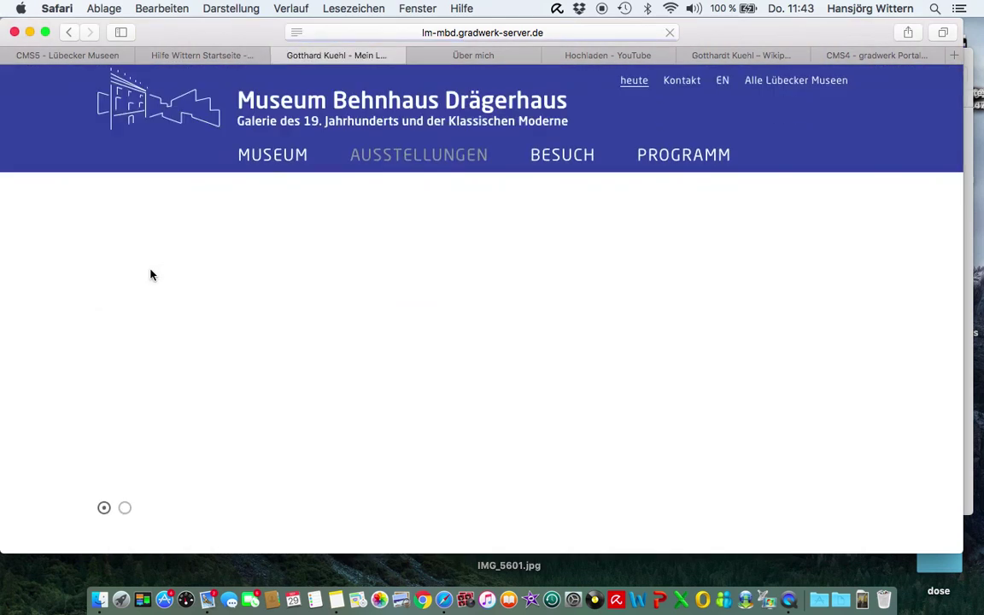
pyautogui.scroll(-15, 150, 270)
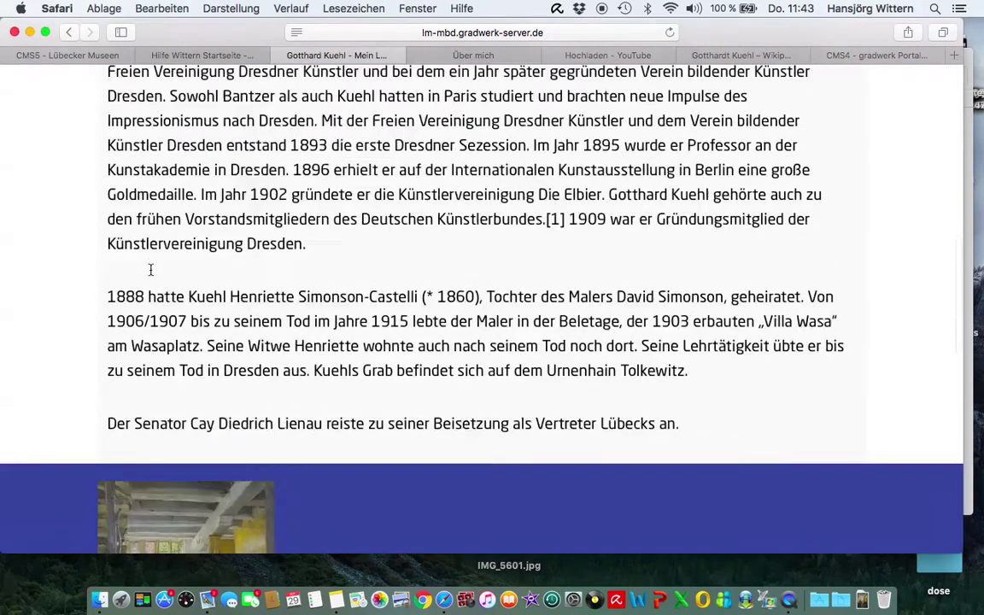
pyautogui.scroll(-5, 150, 270)
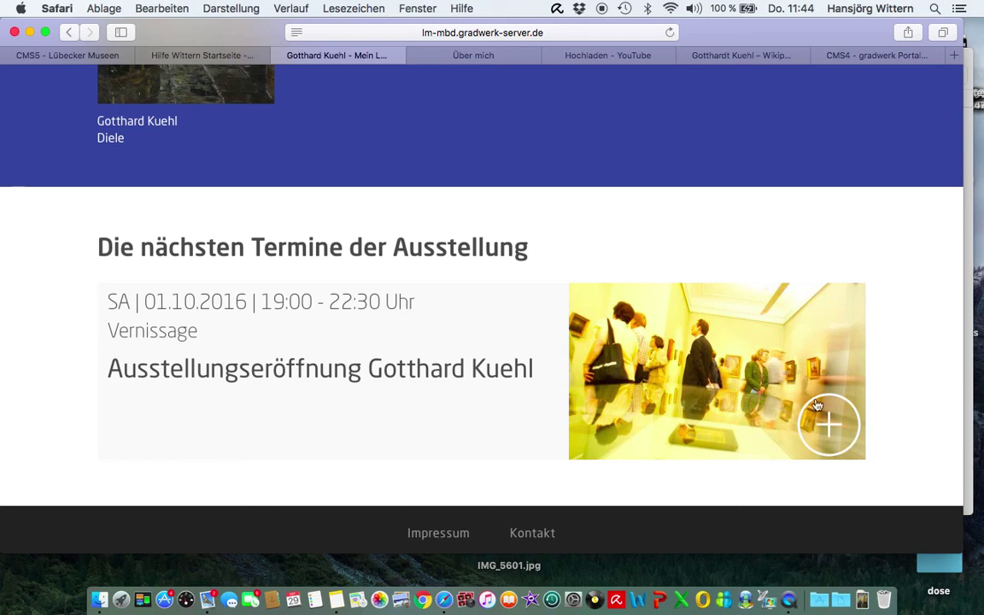
# Step: Expand the Ausstellungseröffnung Gotthard Kuehl entry on the exhibition page, check its description and prices, and collapse it again
pyautogui.click(829, 421)
pyautogui.scroll(-5, 828, 422)
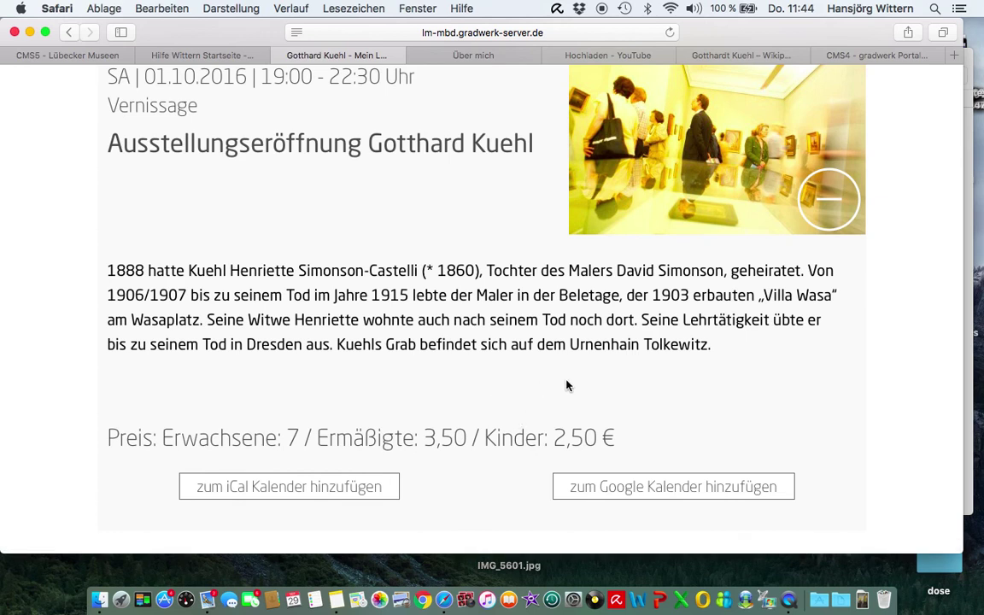
pyautogui.click(826, 207)
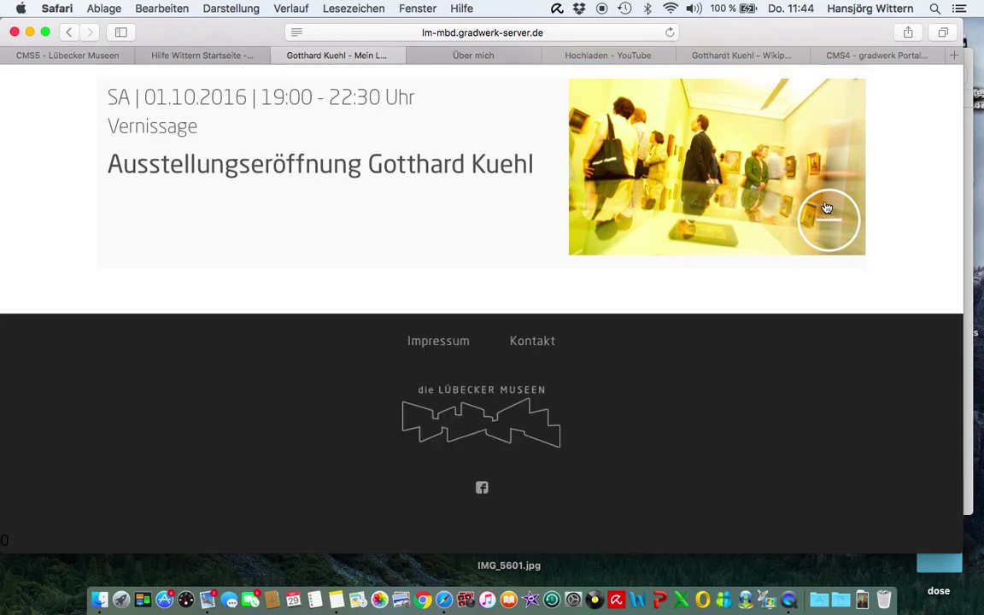
# Step: Open the museum's Programm page and expand the Ausstellungseröffnung Gotthard Kuehl event to check its description and prices
pyautogui.scroll(20, 51, 223)
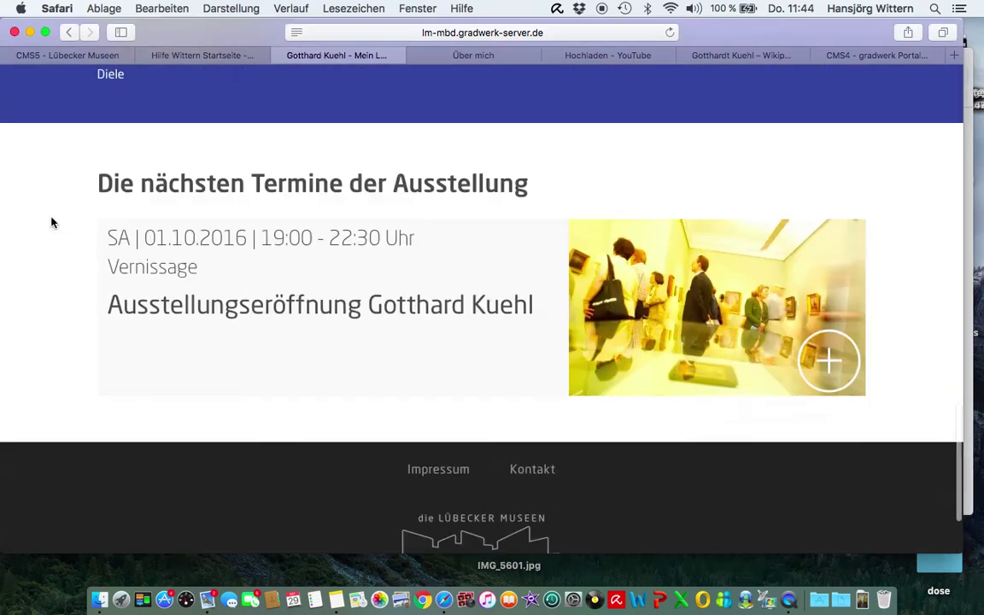
pyautogui.scroll(2, 51, 223)
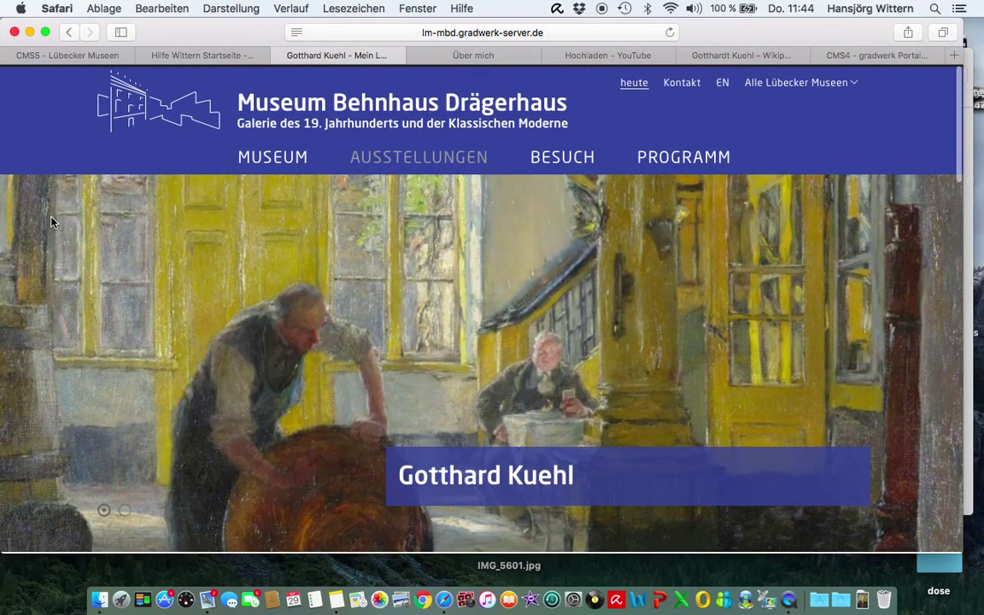
pyautogui.click(670, 161)
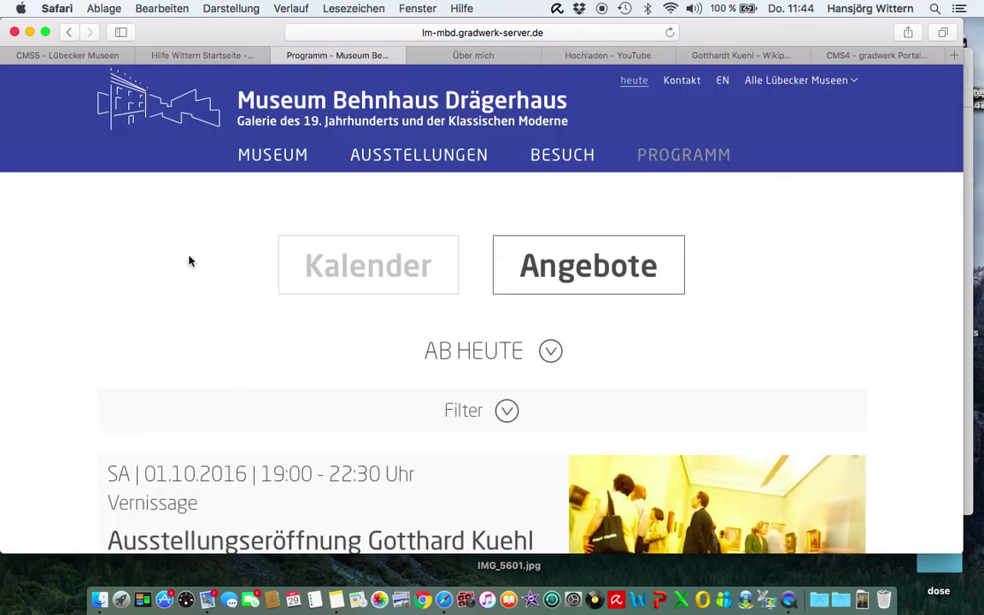
pyautogui.scroll(-3, 65, 341)
pyautogui.scroll(-2, 65, 341)
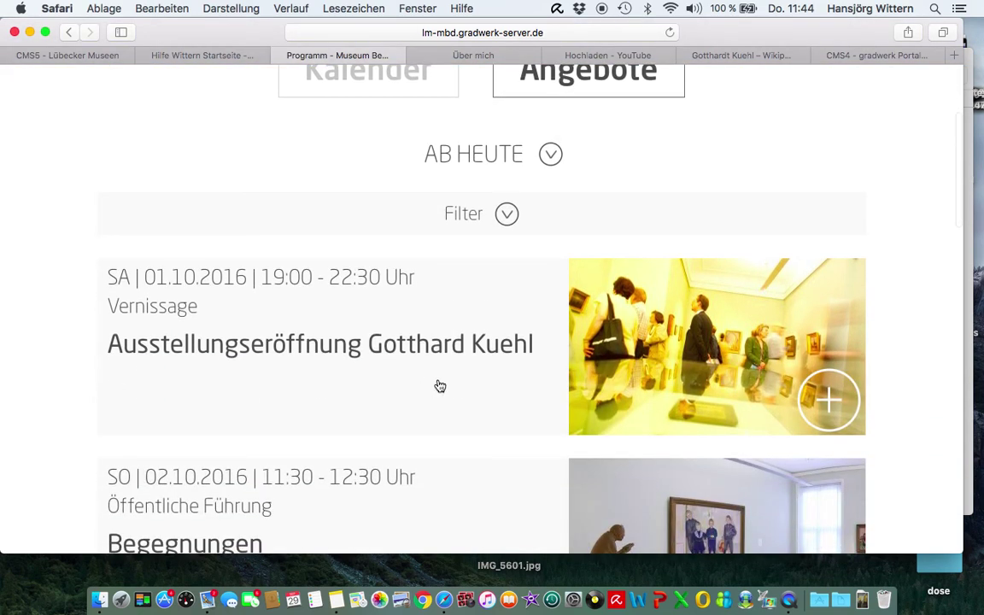
pyautogui.click(835, 402)
pyautogui.scroll(-3, 630, 403)
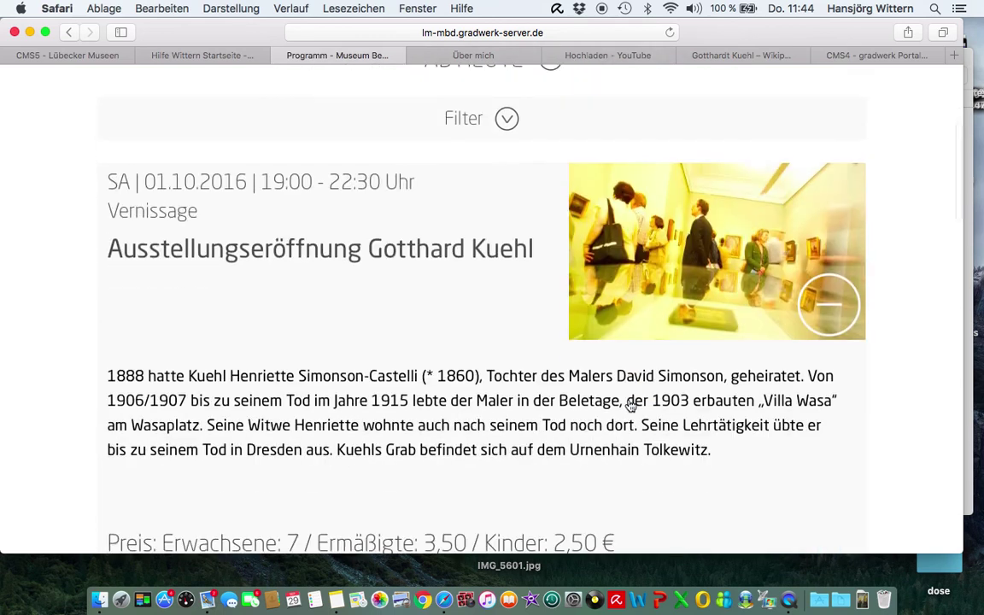
pyautogui.scroll(-5, 630, 404)
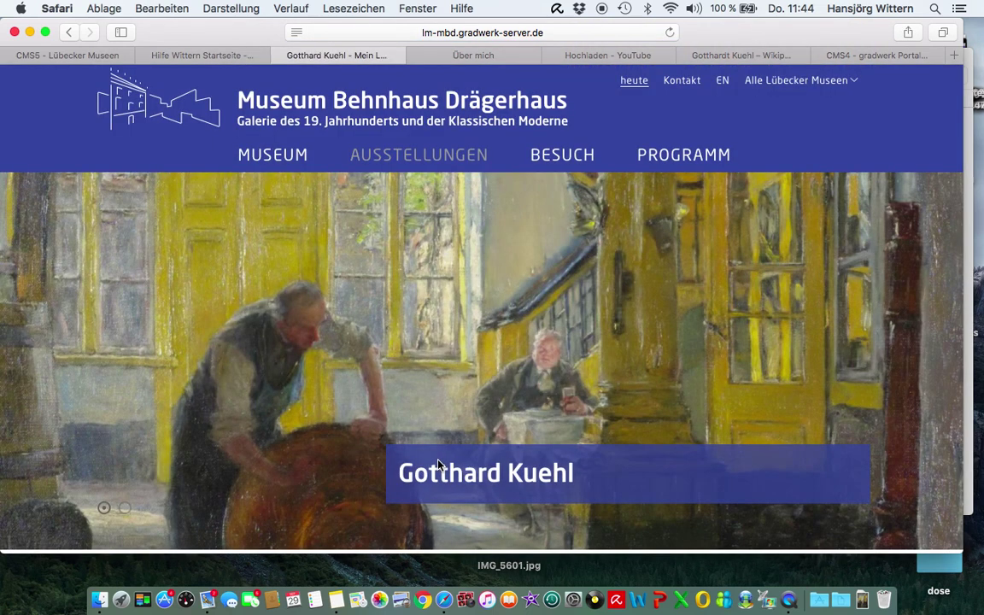
# Step: Look over the introductory text of the Gotthardt Kuehl - Mein Lübeck exhibition page and return to its header image
pyautogui.scroll(-2, 295, 363)
pyautogui.scroll(-10, 300, 374)
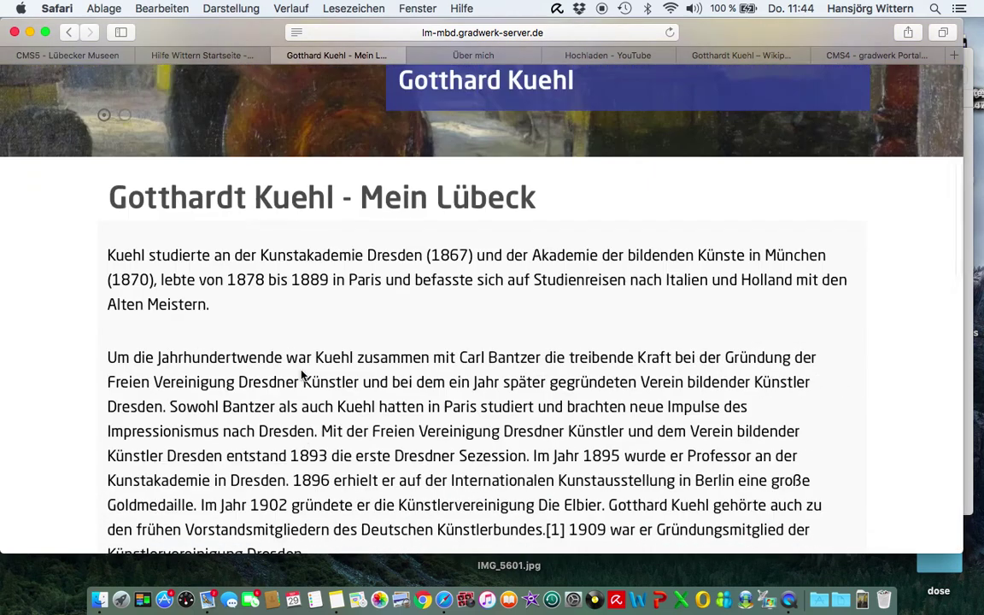
pyautogui.scroll(12, 300, 374)
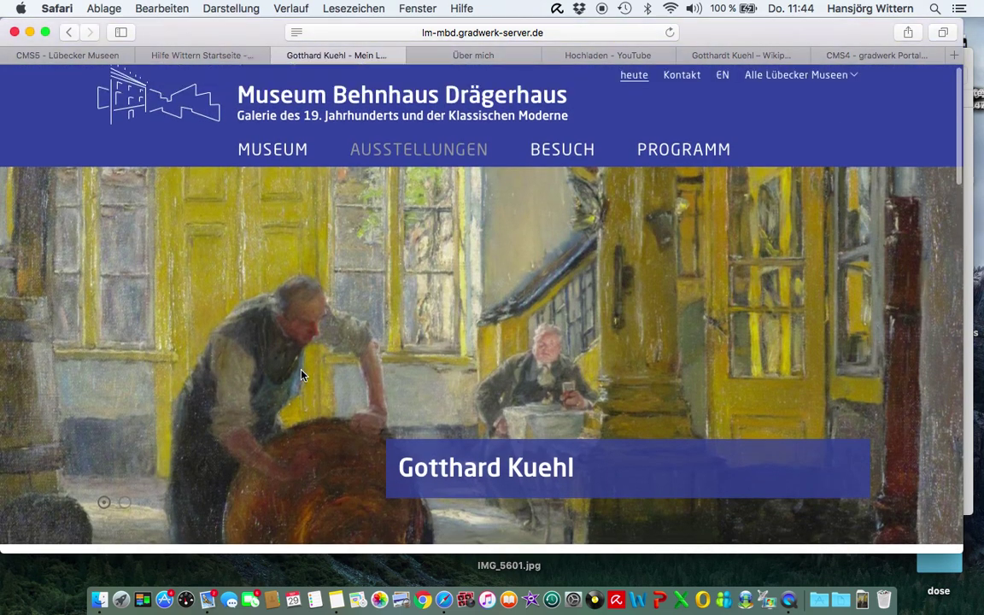